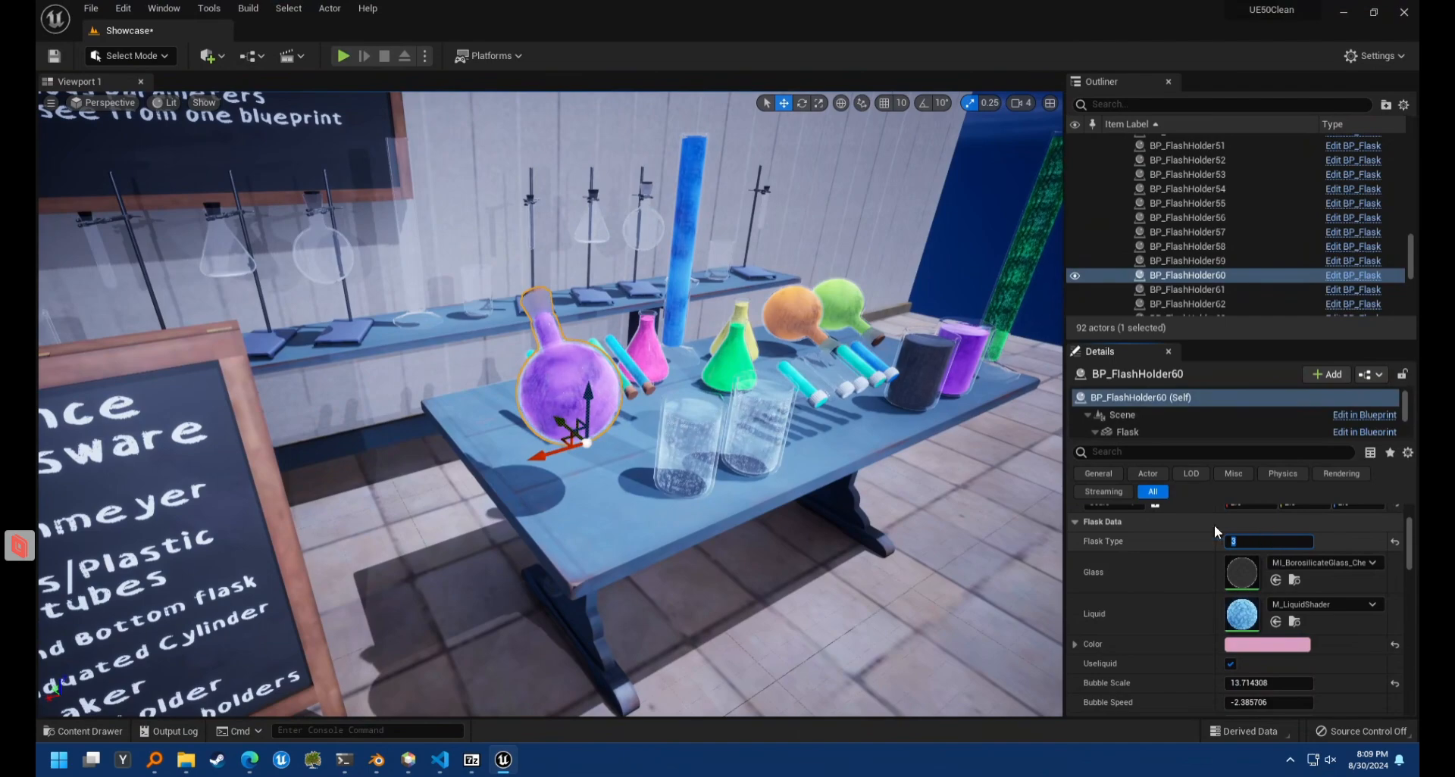
Try MI_BorosilicateGlass_Expensive as the round flask's Glass material and restore MI_BorosilicateGlass_Cheap
scroll(977, 451, "up", 10)
scroll(978, 451, "down", 9)
scroll(977, 451, "up", 7)
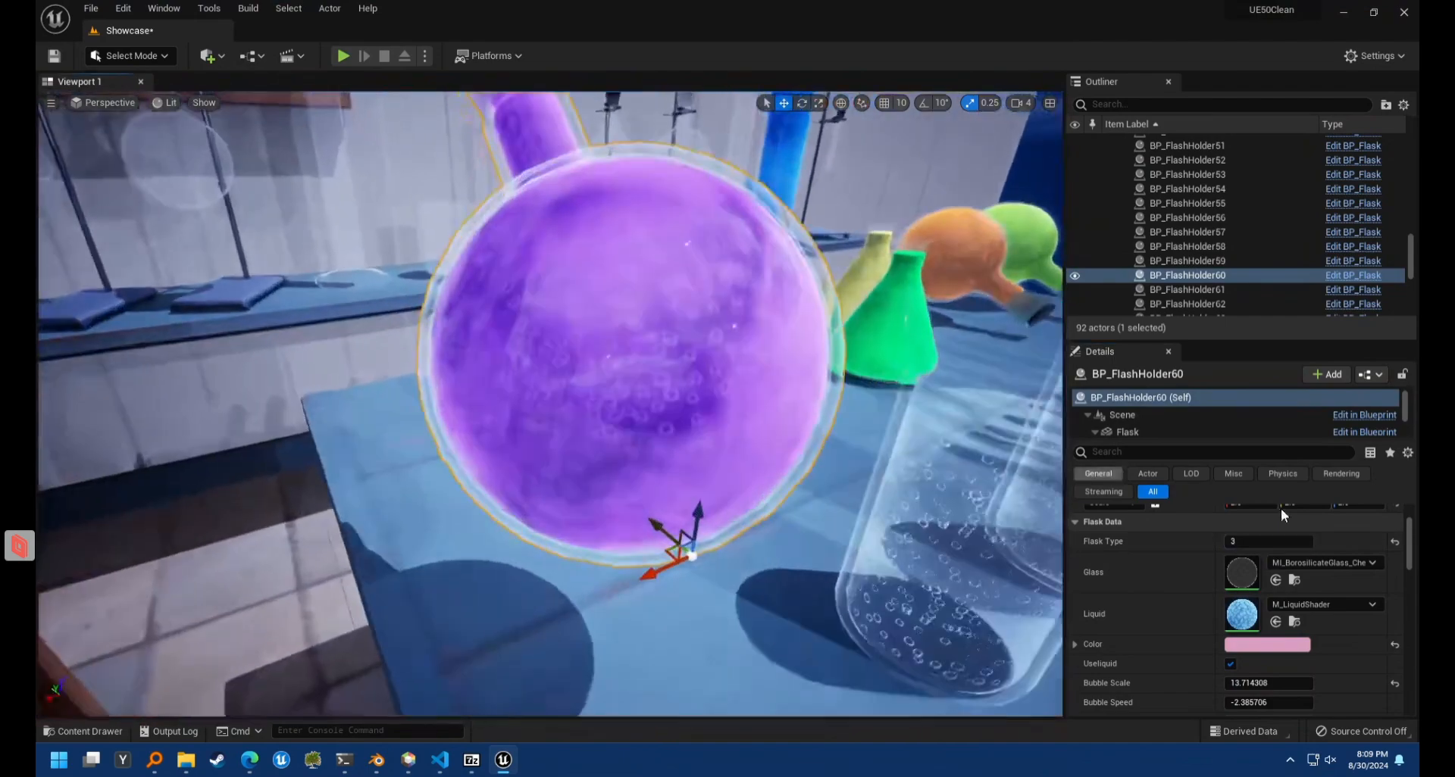
left_click(1338, 567)
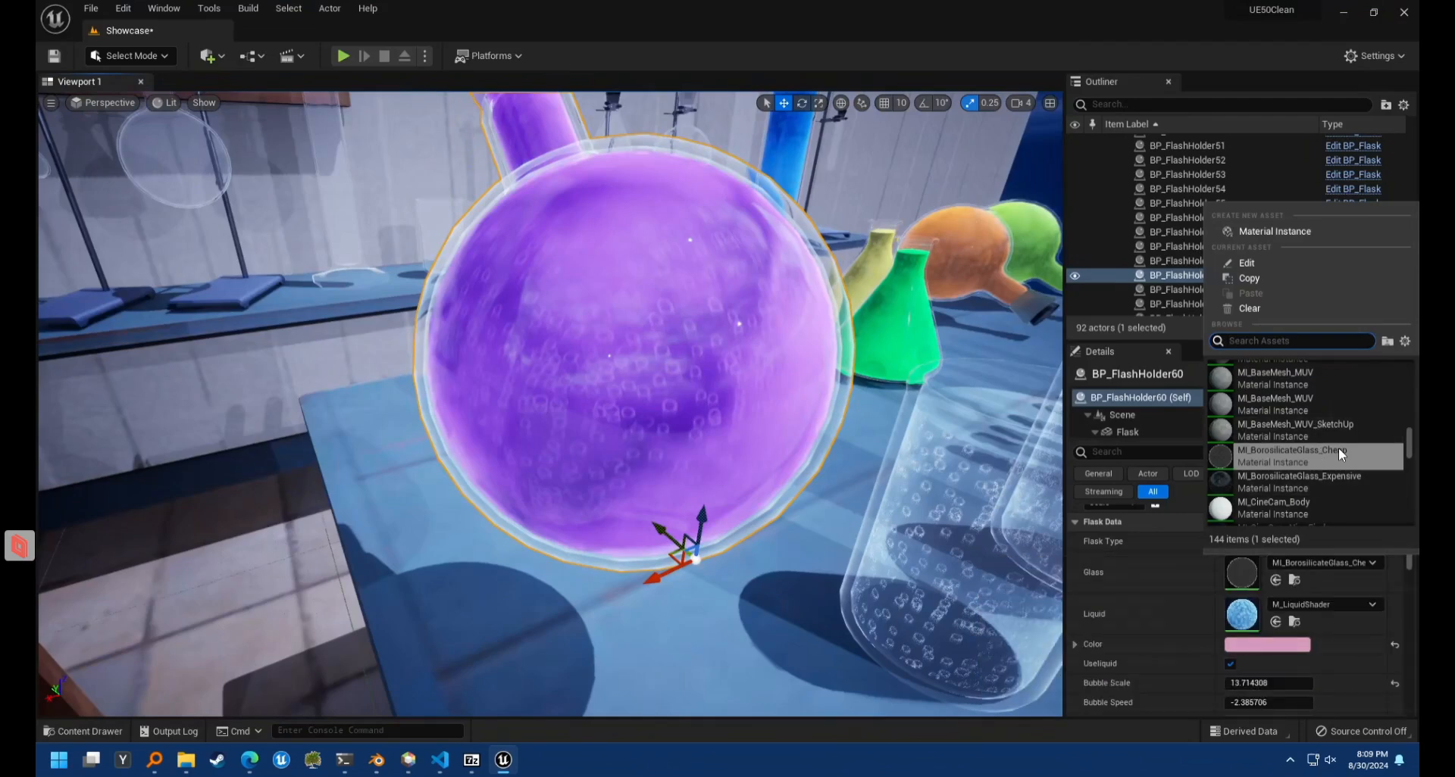
left_click(1346, 484)
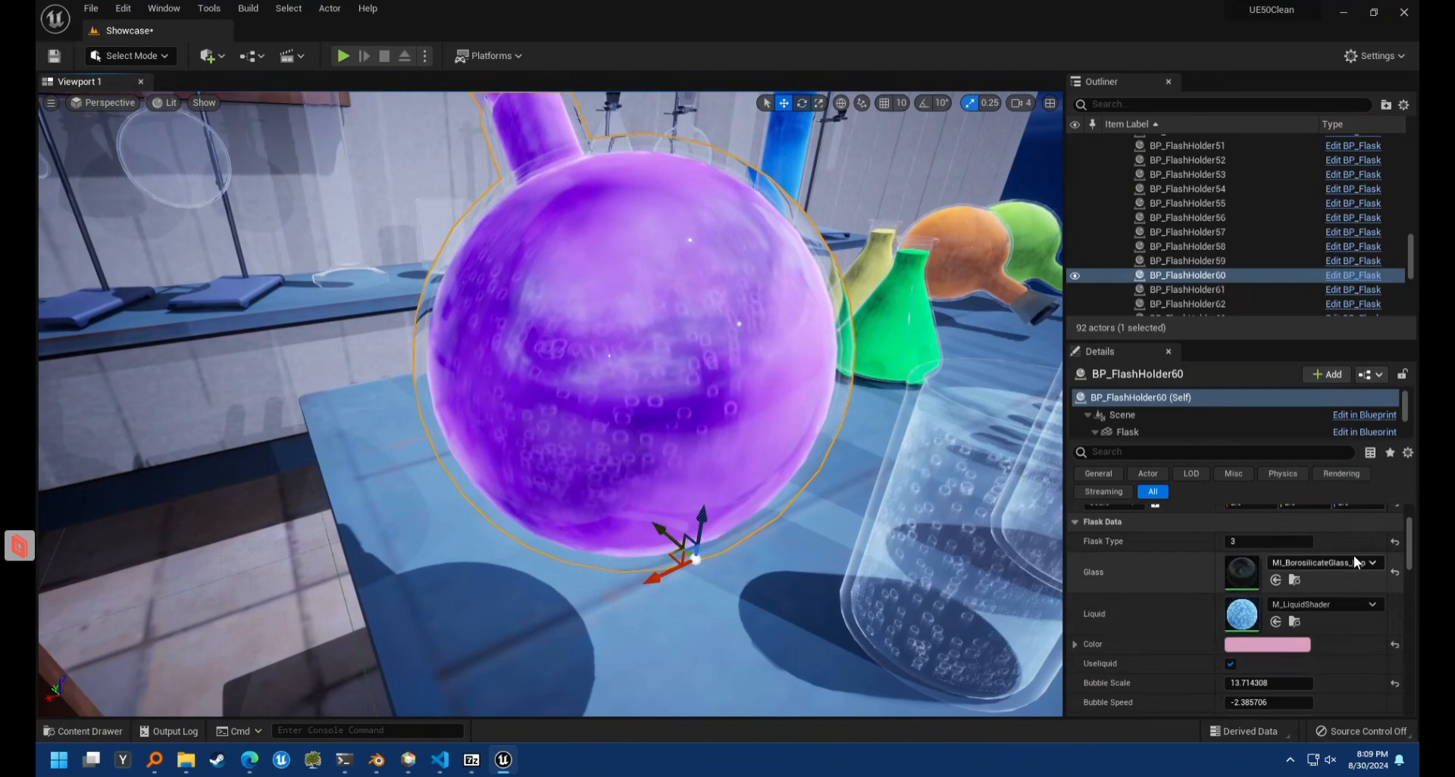
left_click(1355, 561)
left_click(1357, 445)
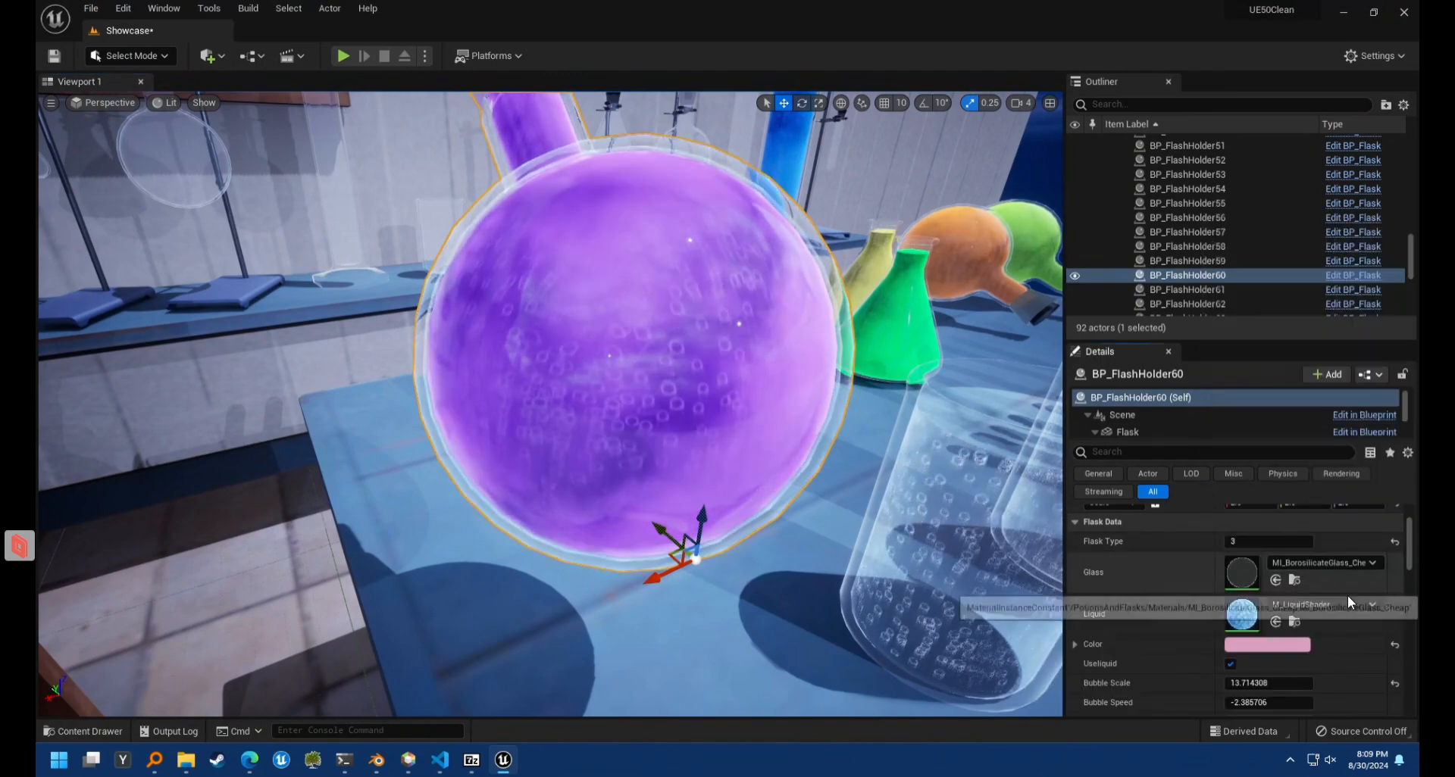
Try M_LiquidModulate as the round flask's Liquid material and restore M_LiquidShader
left_click(1348, 604)
left_click(1328, 471)
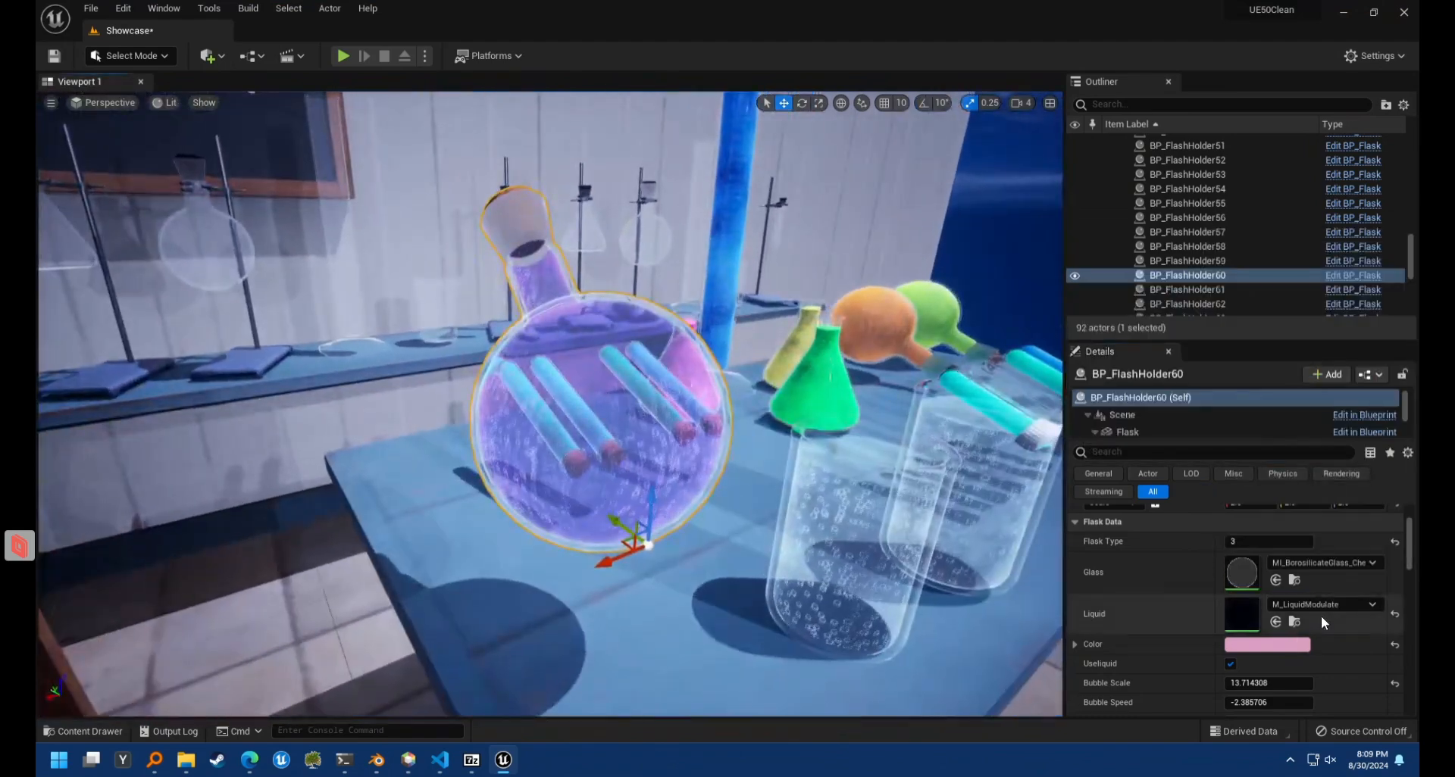
left_click(1324, 611)
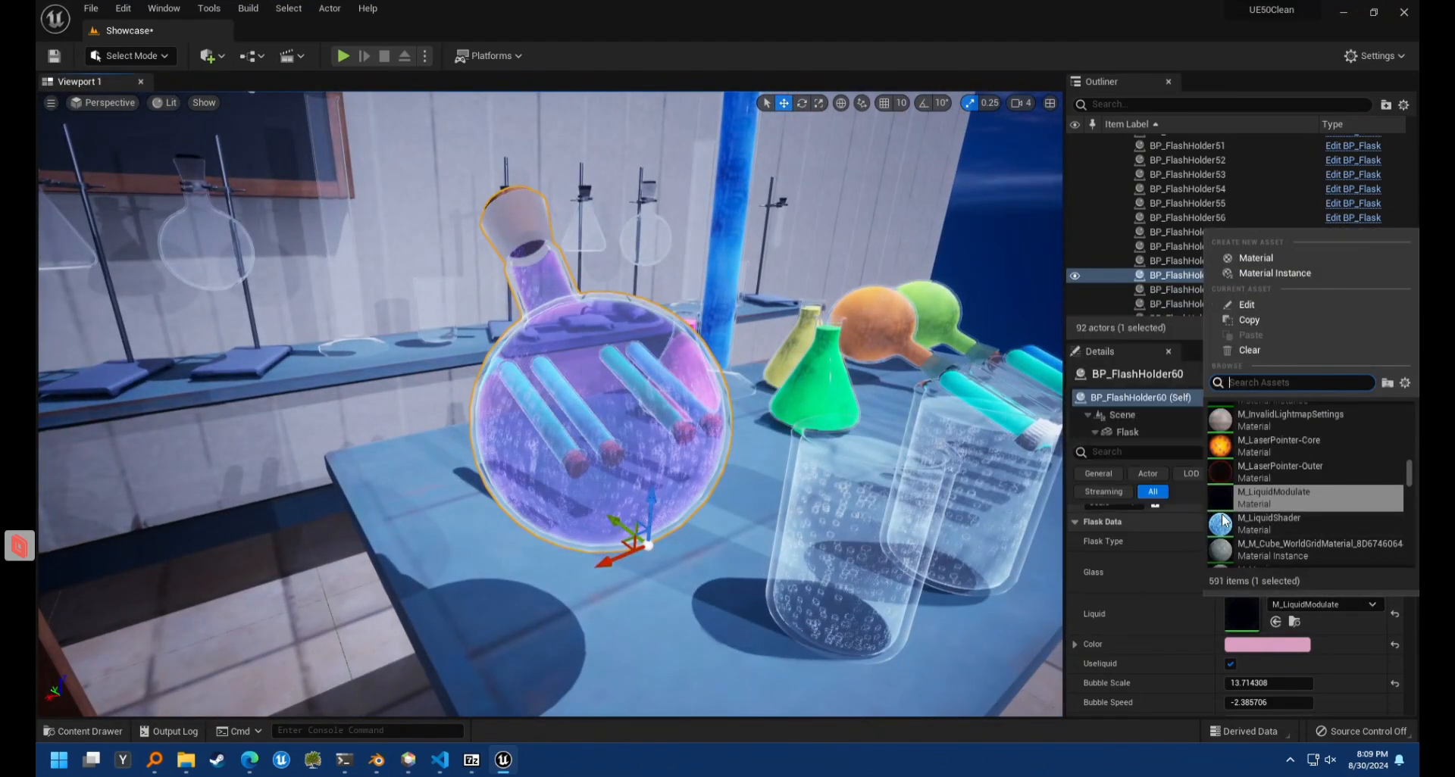
key("Escape")
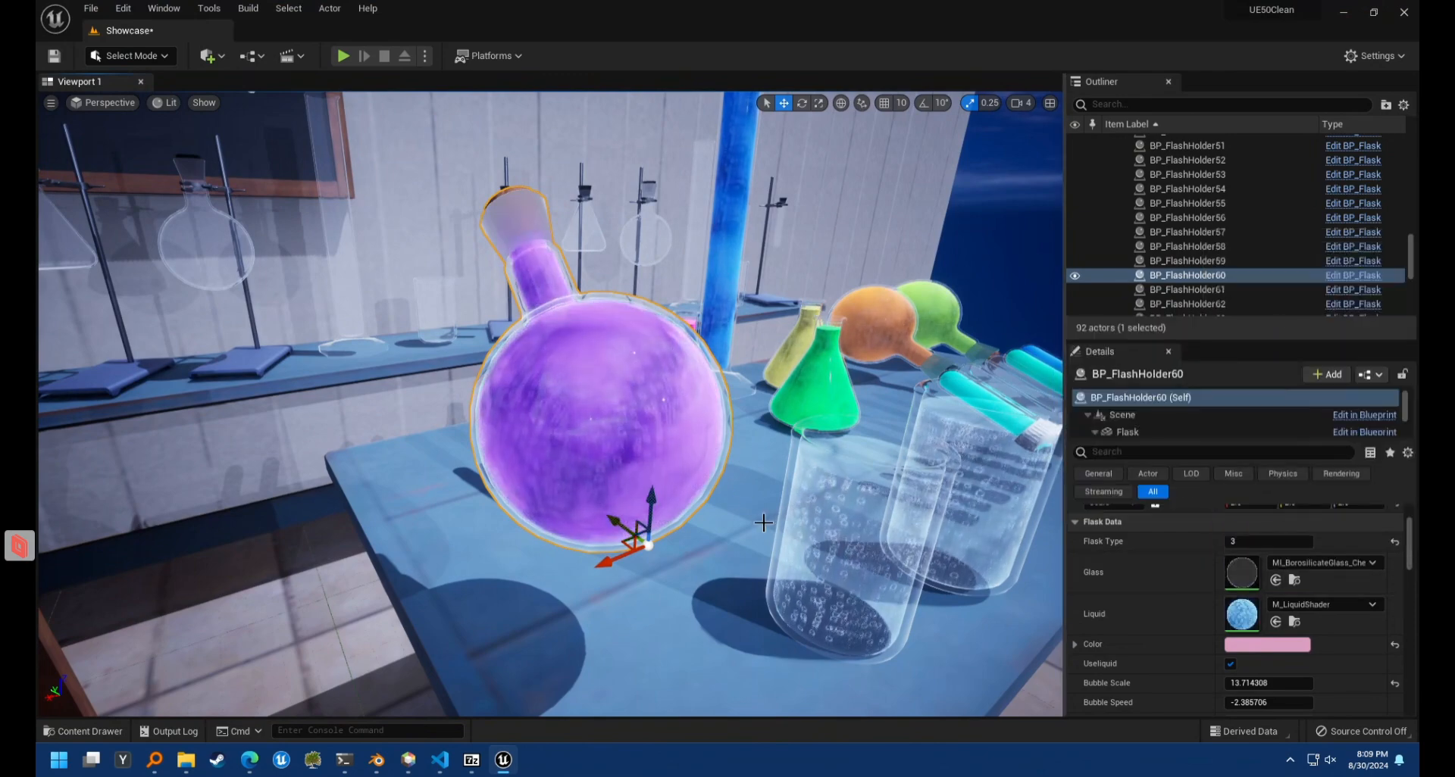
key("w")
right_click_drag(763, 523, 733, 506)
key("s")
key("w")
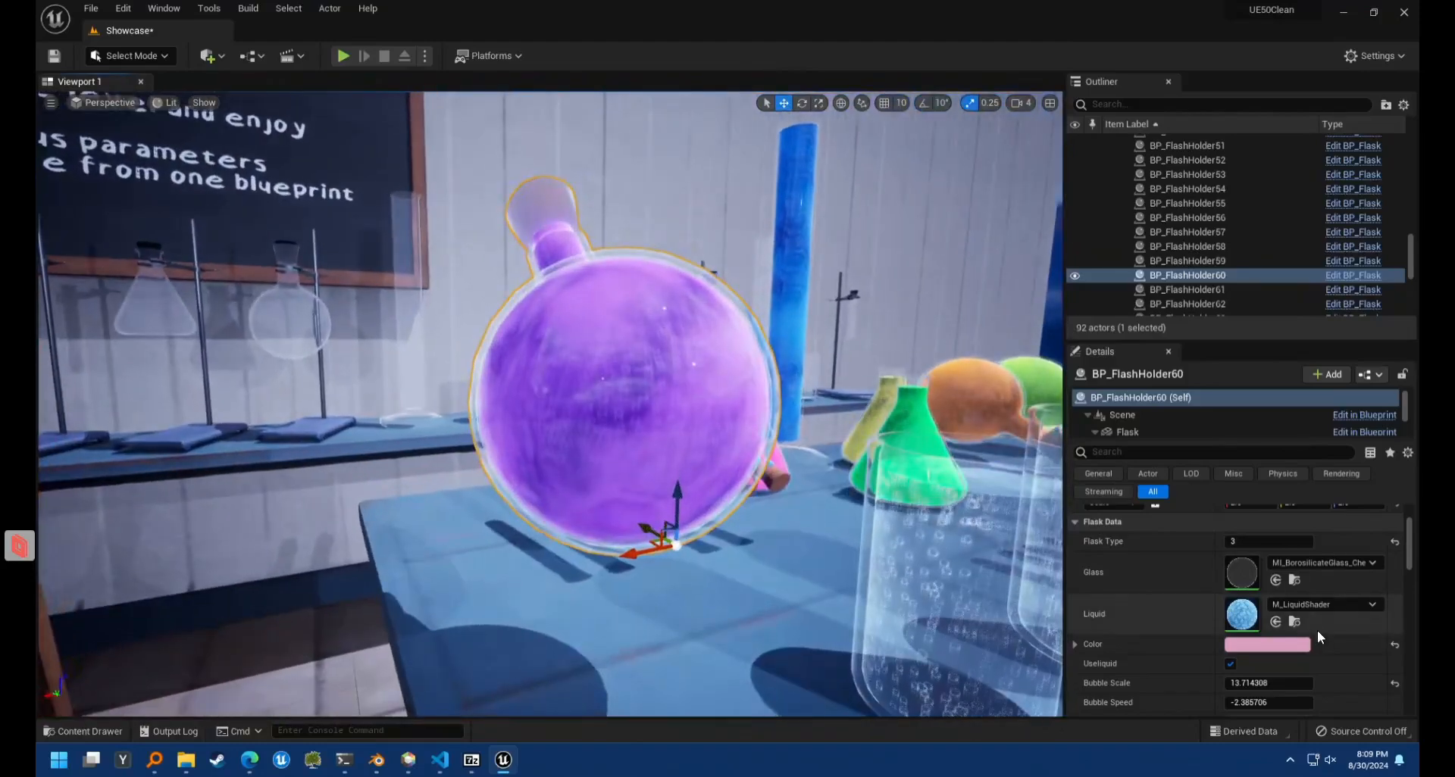
Set the round flask's Color to a saturated green, about R 0, G 0.70, B 0.05, and turn off Randomize Color
left_click(1277, 644)
left_click_drag(1033, 508, 1010, 541)
left_click(1176, 717)
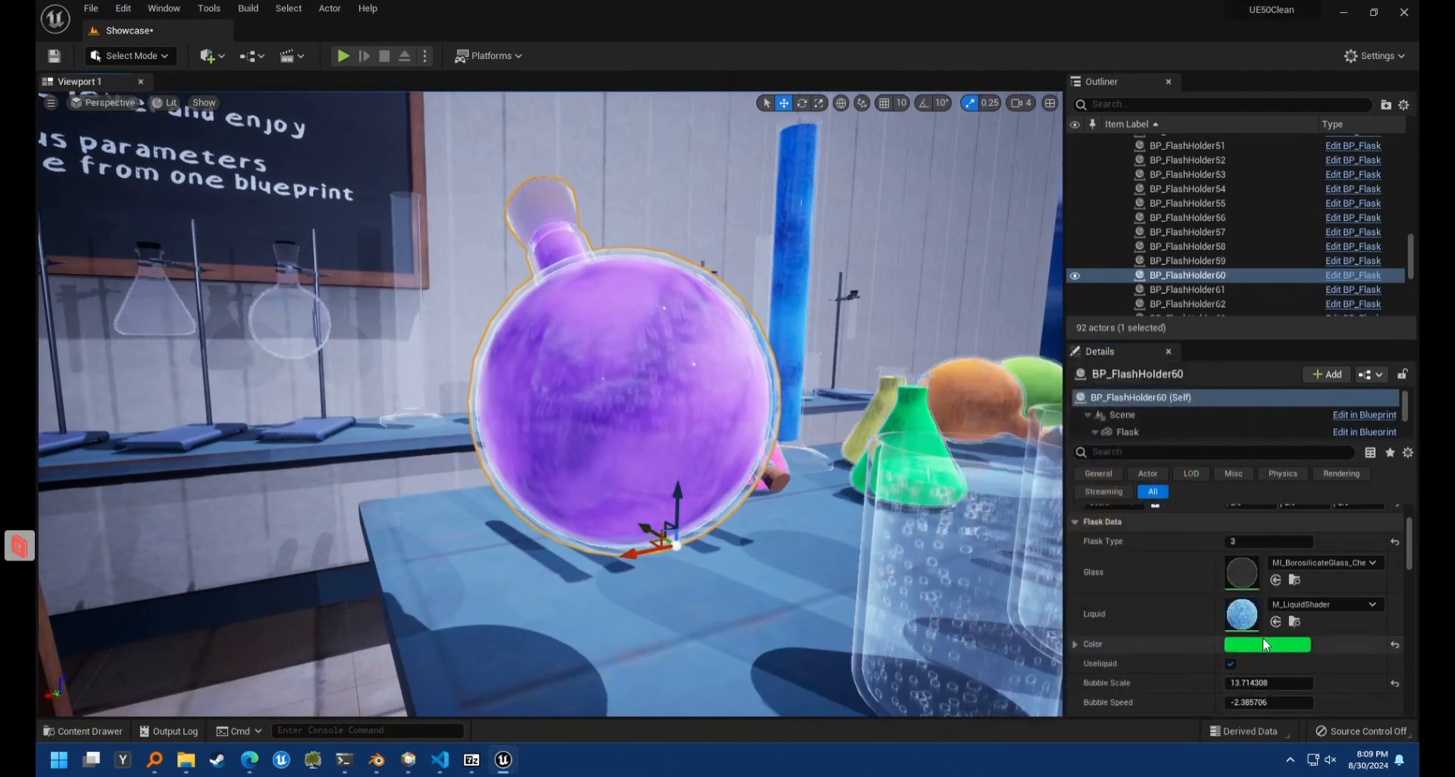
left_click(1281, 644)
left_click(1238, 717)
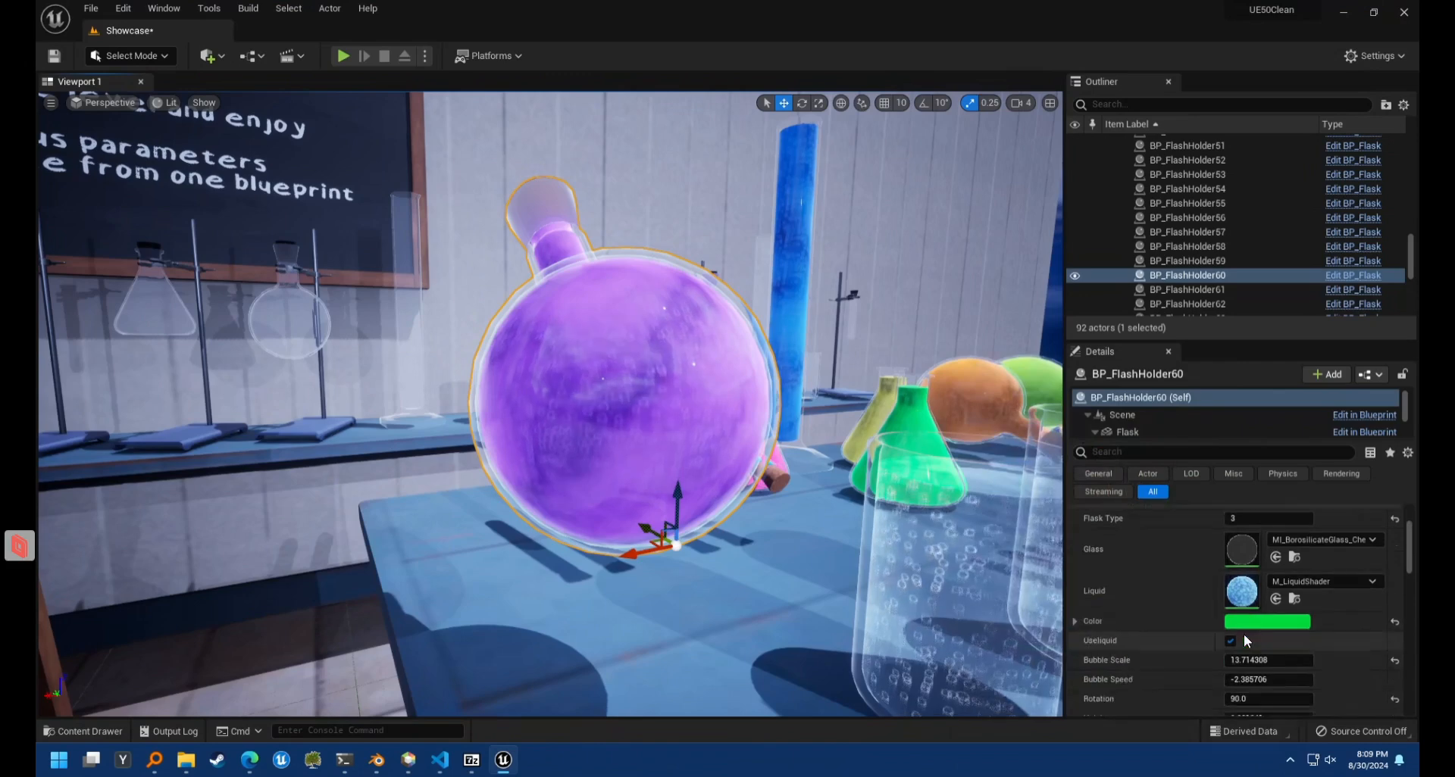
scroll(1243, 635, "down", 5)
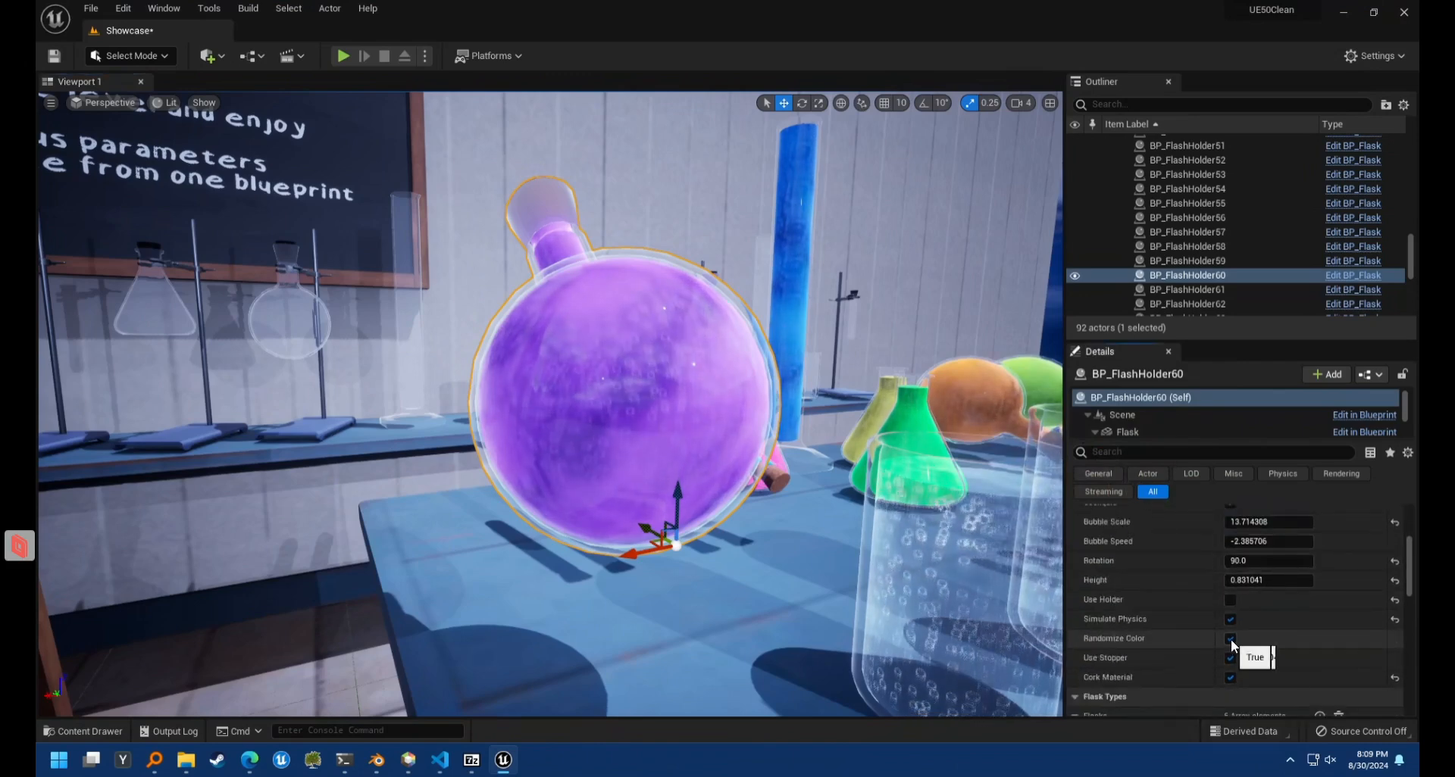
left_click(1230, 639)
Preview a near-white color at different brightness levels on the flask's liquid and cancel the color change
scroll(1290, 639, "up", 5)
left_click(1278, 649)
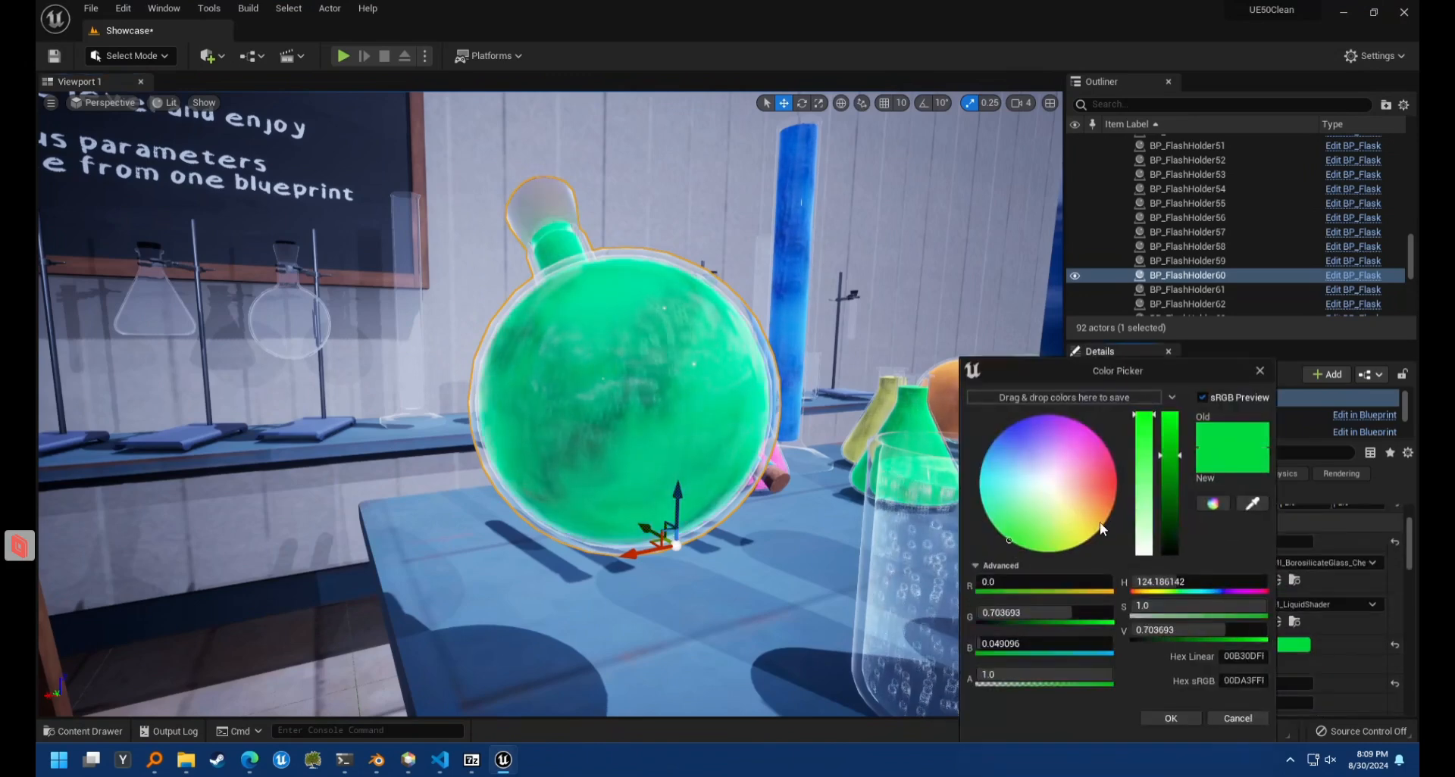
left_click(1094, 515)
left_click_drag(1017, 468, 1049, 483)
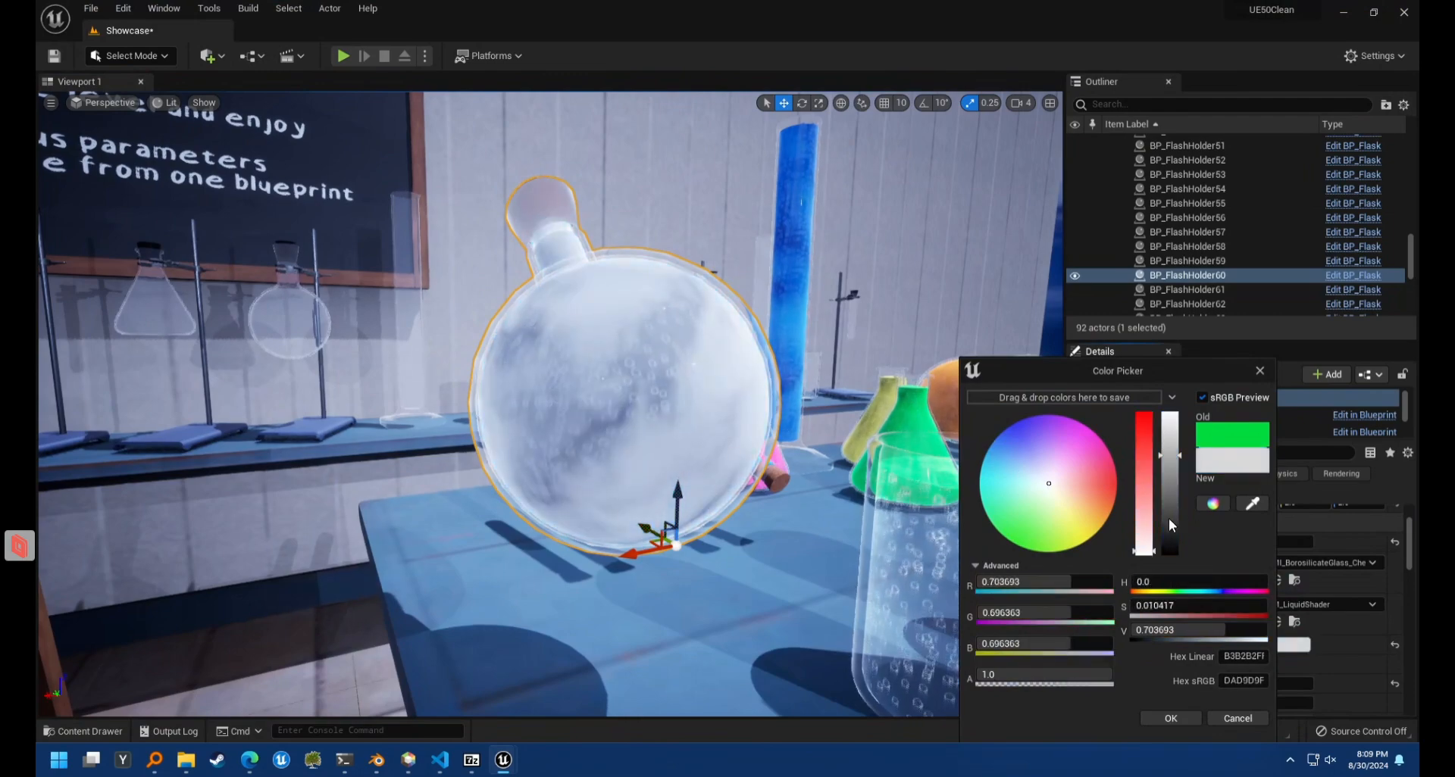
left_click_drag(1169, 518, 1161, 413)
mouse_move(1178, 504)
left_mouse_down()
mouse_move(1171, 542)
mouse_move(1168, 424)
mouse_move(1171, 530)
left_mouse_up()
left_click(1247, 720)
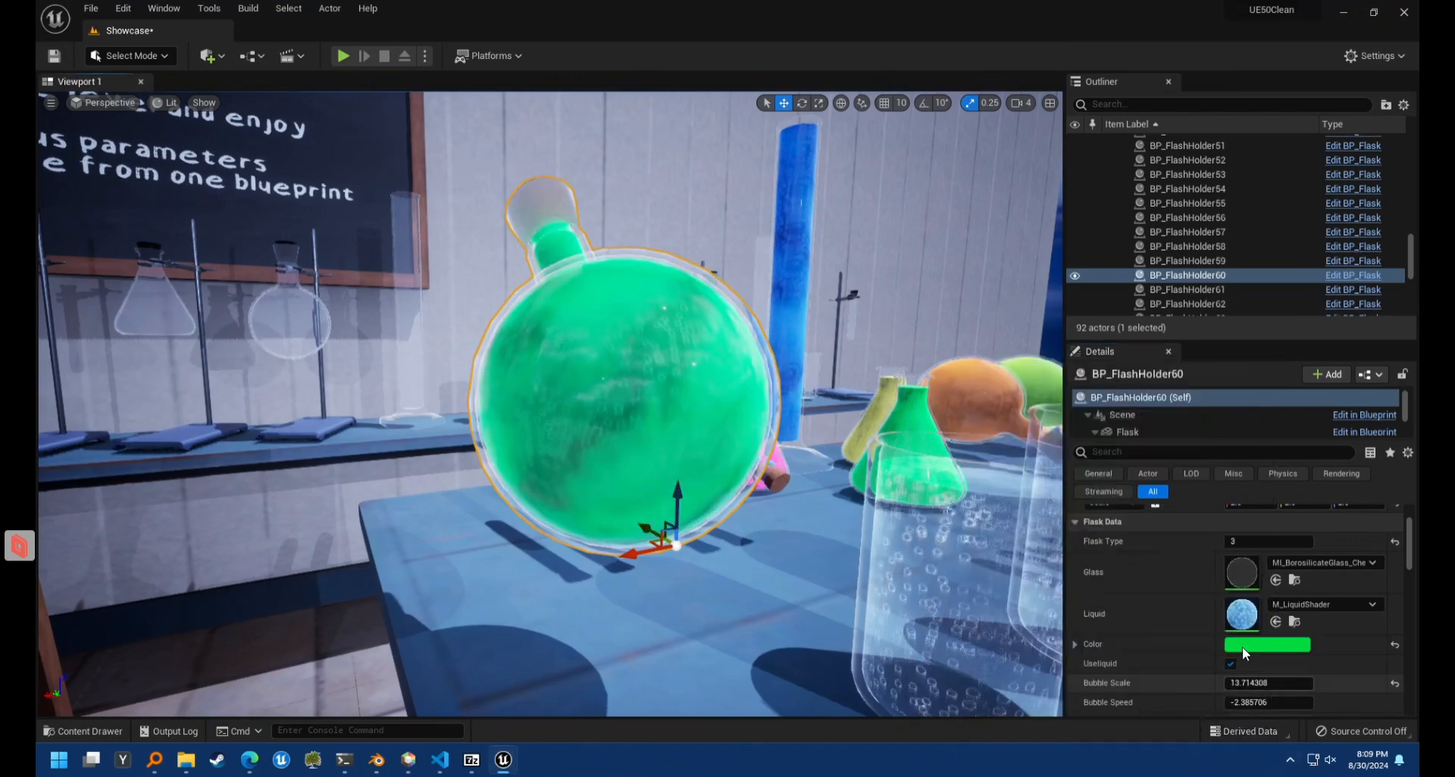
Turn off UseLiquid for the flask and set its Glass material to MI_BorosilicateGlass_Expensive
left_click(1229, 641)
right_click_drag(995, 500, 1025, 512)
left_click(1362, 544)
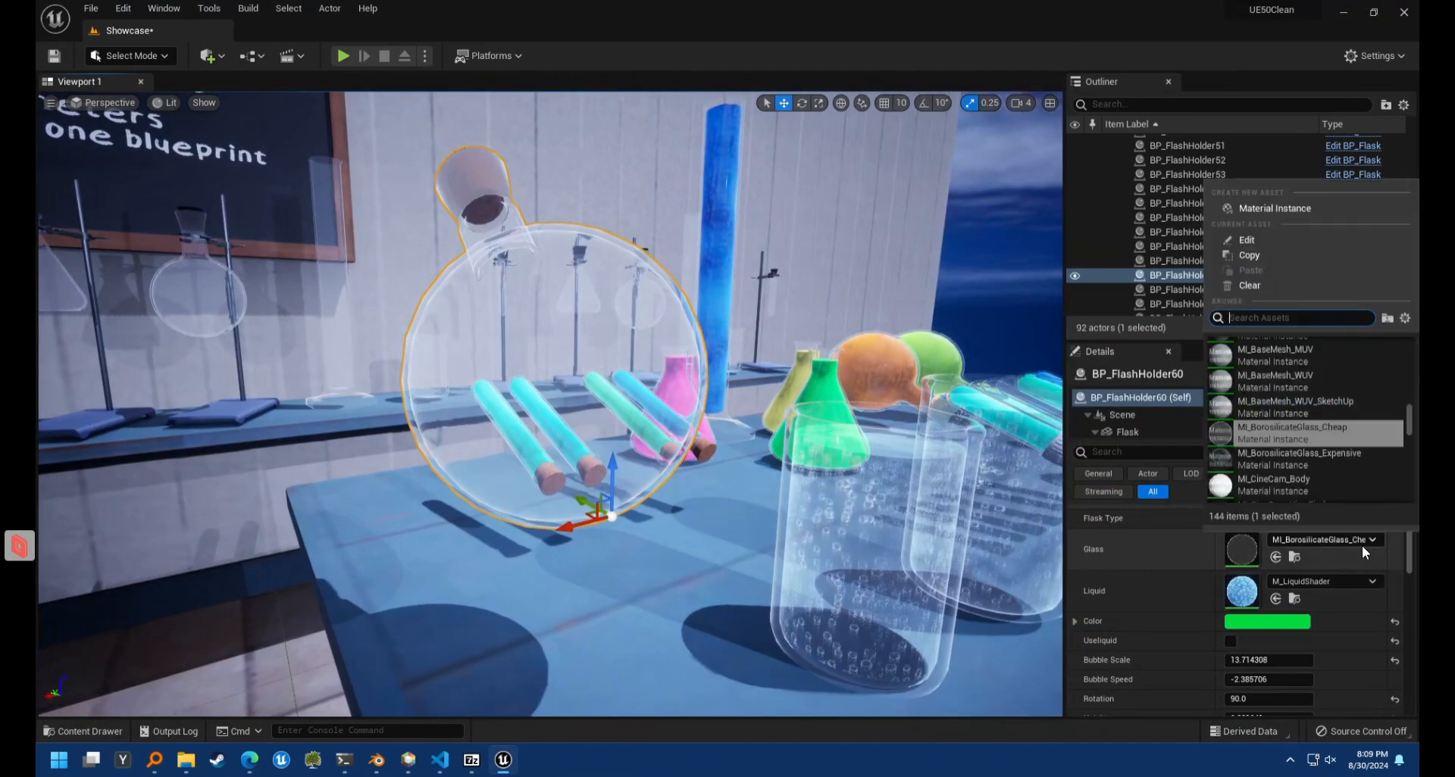
left_click(1332, 455)
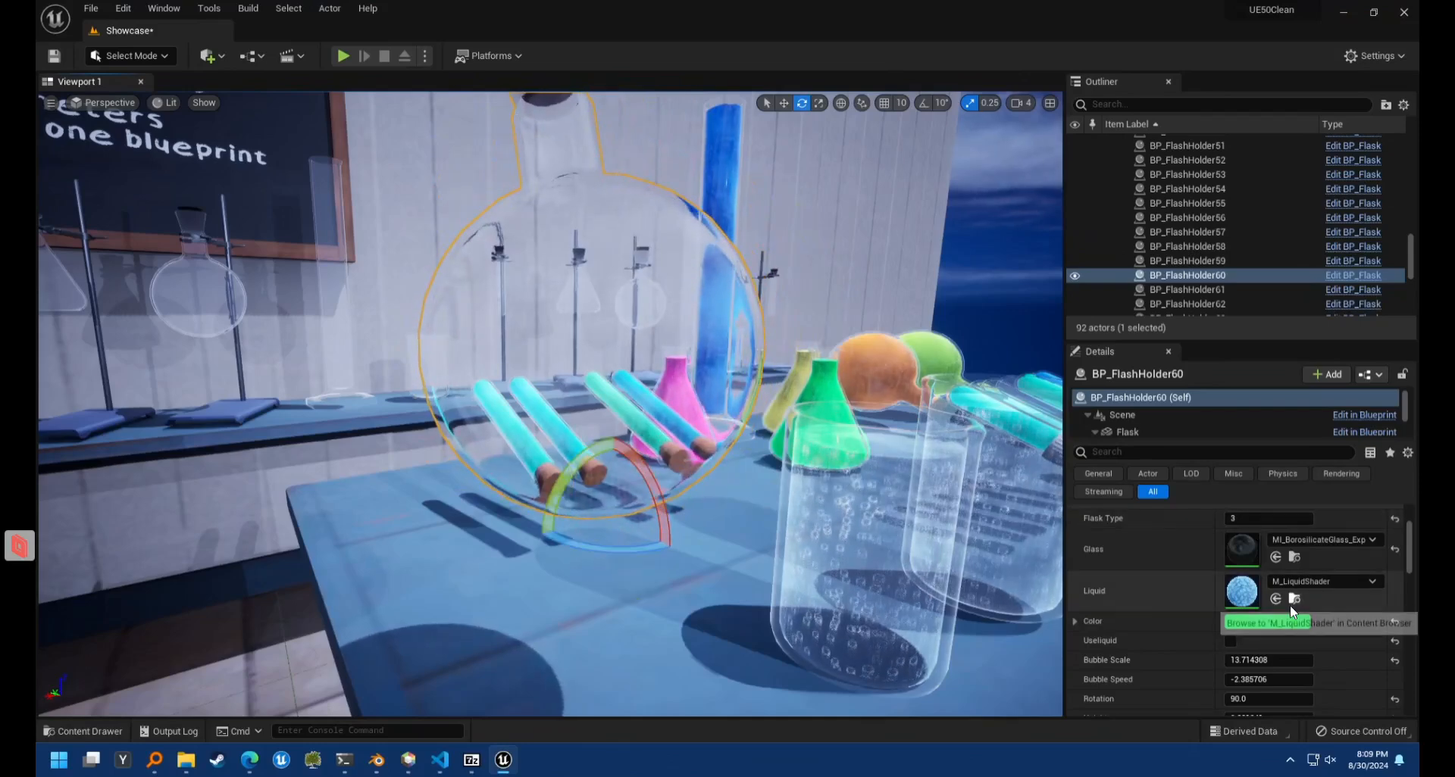
Turn UseLiquid back on and set Bubble Scale to about 8.97 and Bubble Speed to about 5.01
scroll(1273, 607, "down", 1)
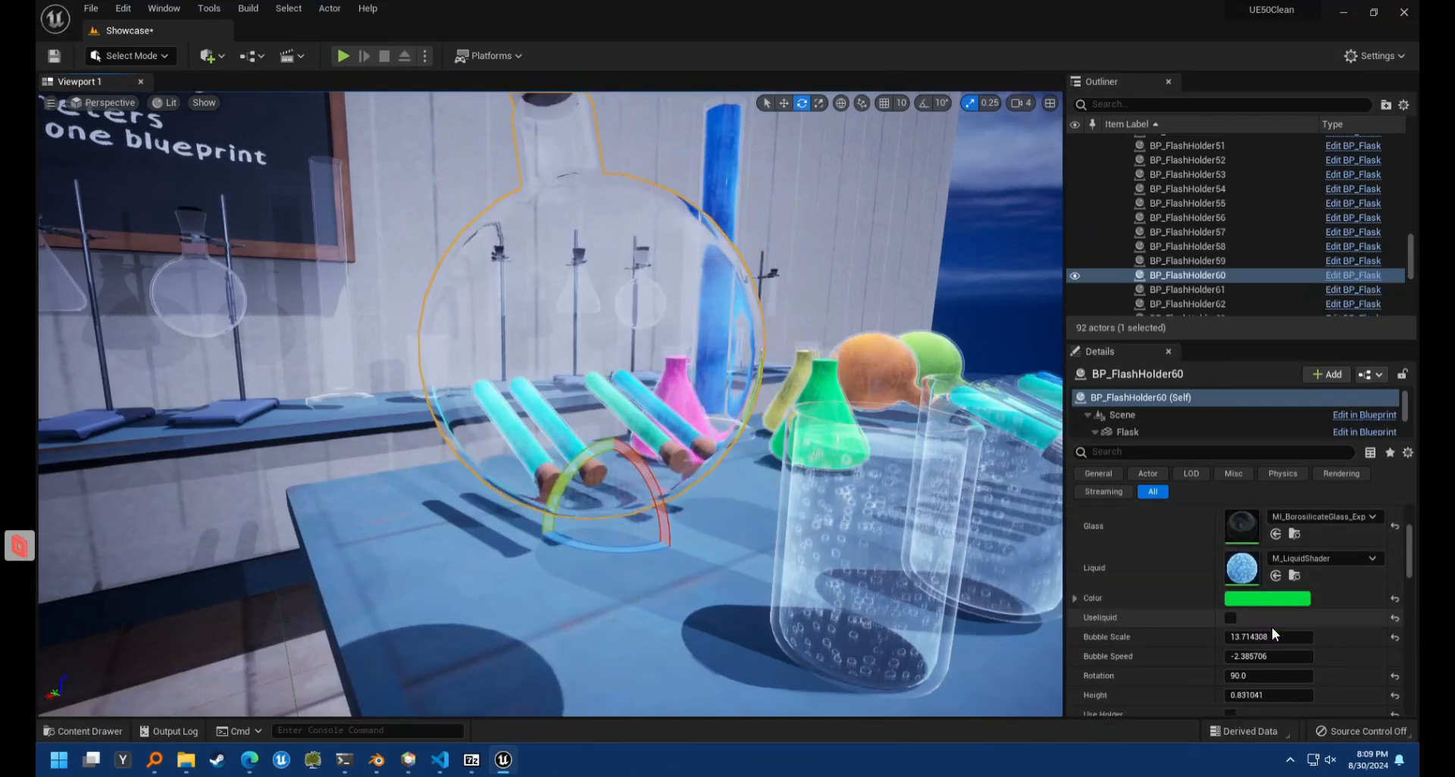
left_click(1230, 618)
left_click_drag(1259, 637, 1349, 637)
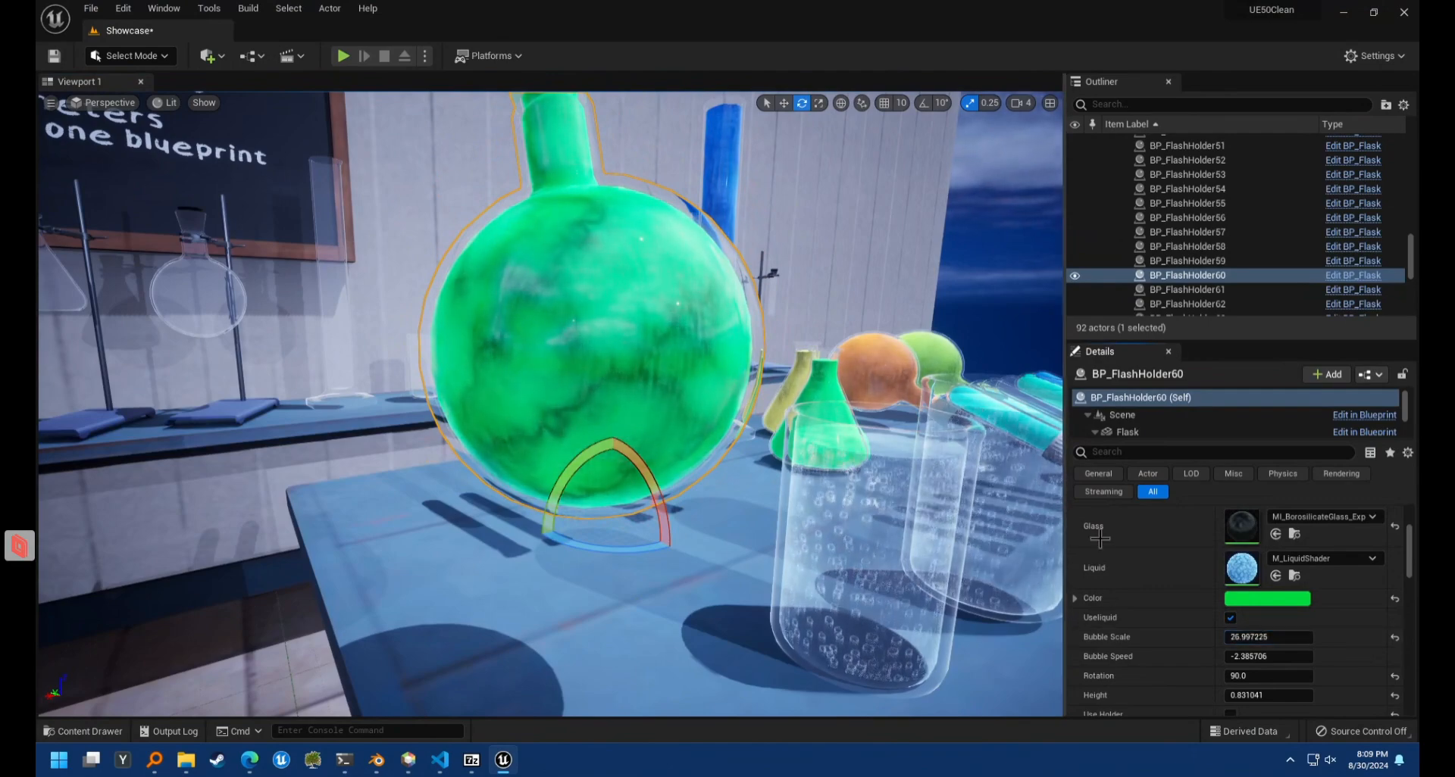
left_click_drag(1286, 637, 1235, 637)
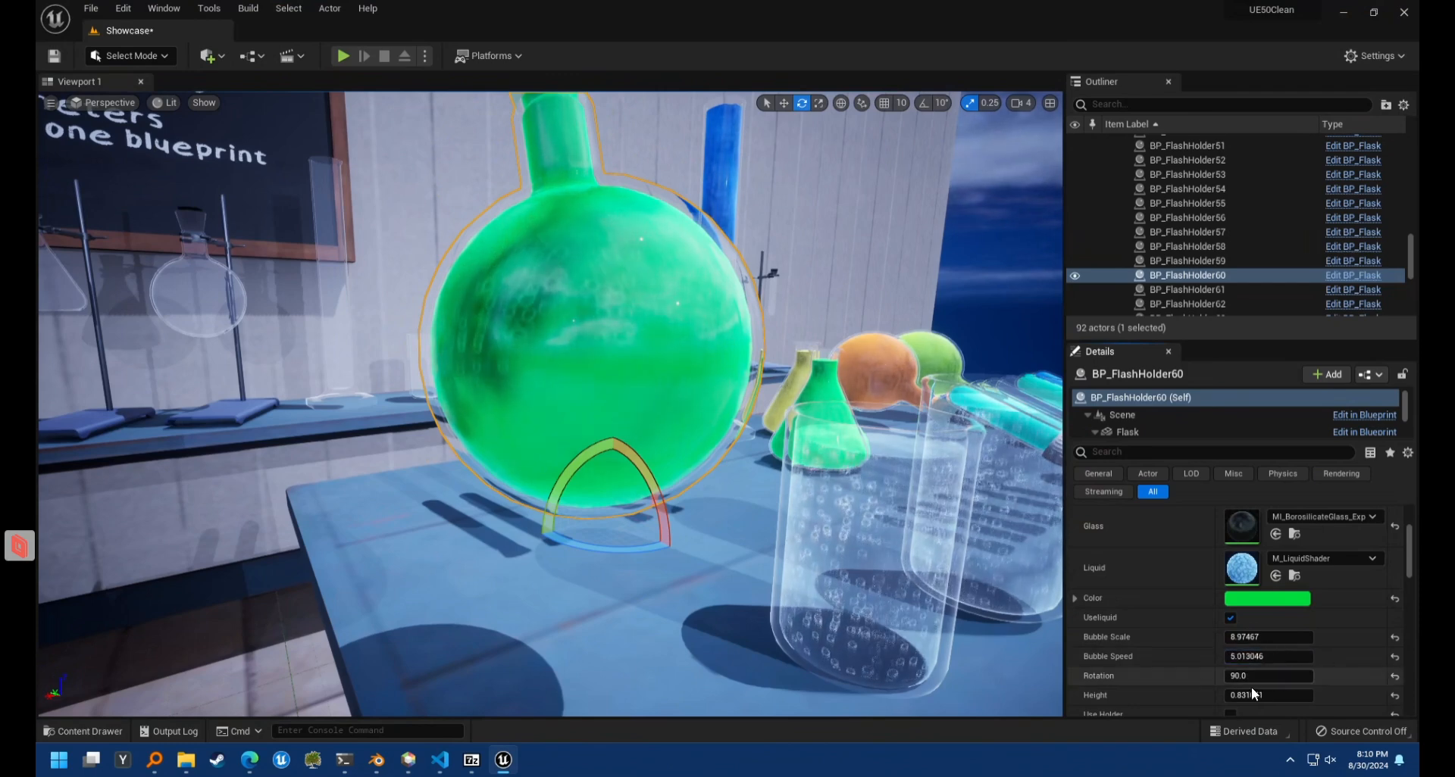
Enable Use Holder so the round flask is mounted on a ring stand
scroll(1254, 704, "down", 2)
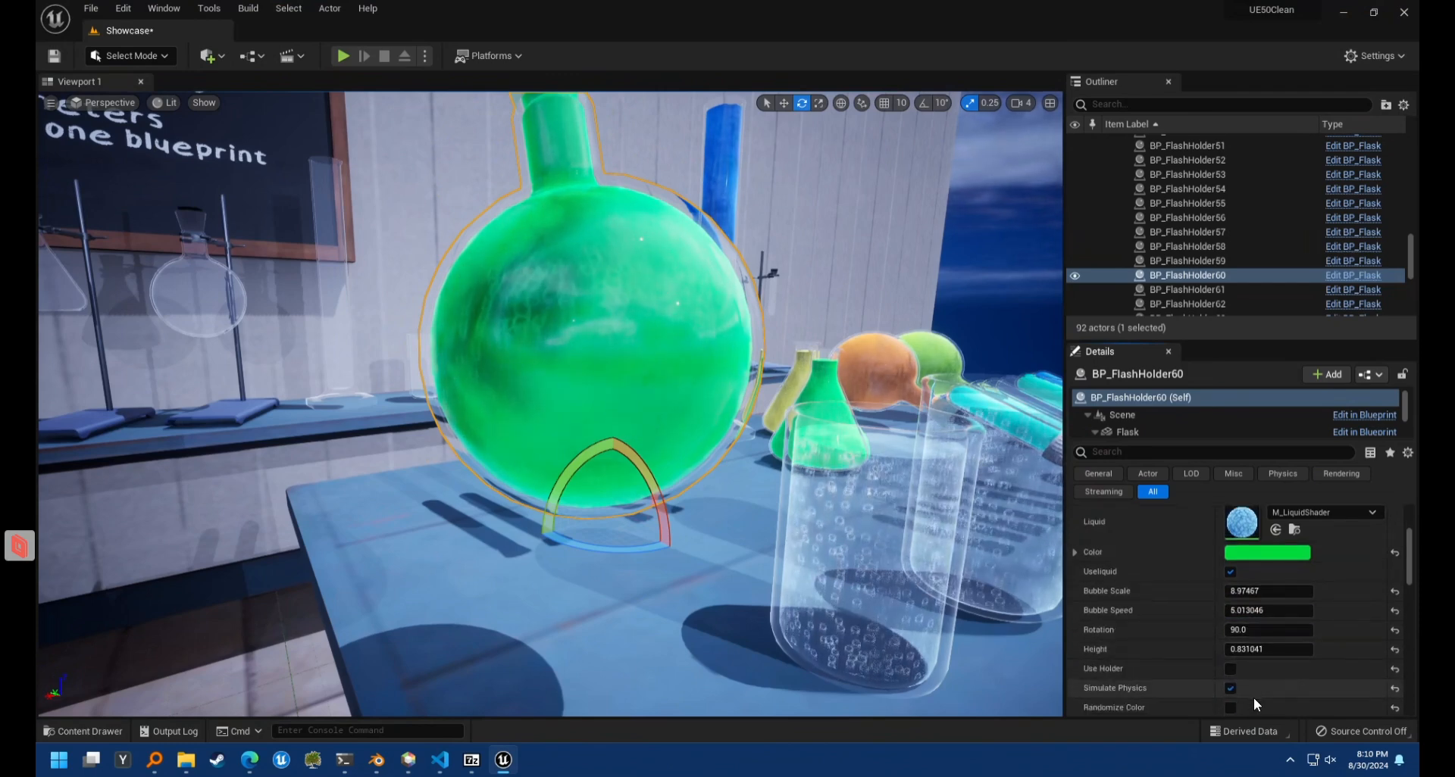
left_click(1229, 670)
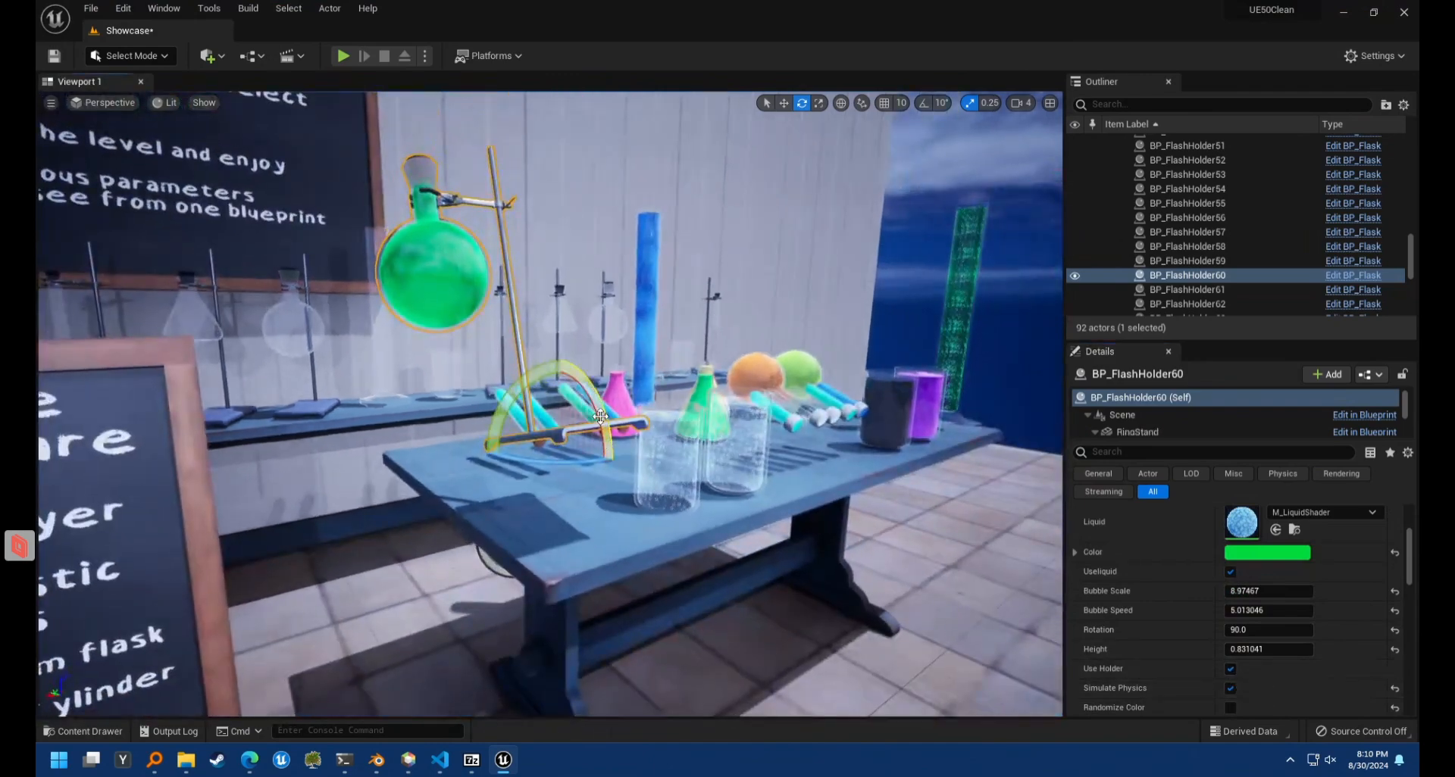
key("w")
right_click_drag(561, 364, 515, 265)
Set the flask's Rotation to about 81 and its Height on the stand to about 0.69
mouse_move(1241, 637)
left_mouse_down()
mouse_move(1305, 638)
mouse_move(1235, 634)
mouse_move(1263, 633)
left_mouse_up()
right_click_drag(636, 409, 623, 482)
key("s")
key("w")
key("a")
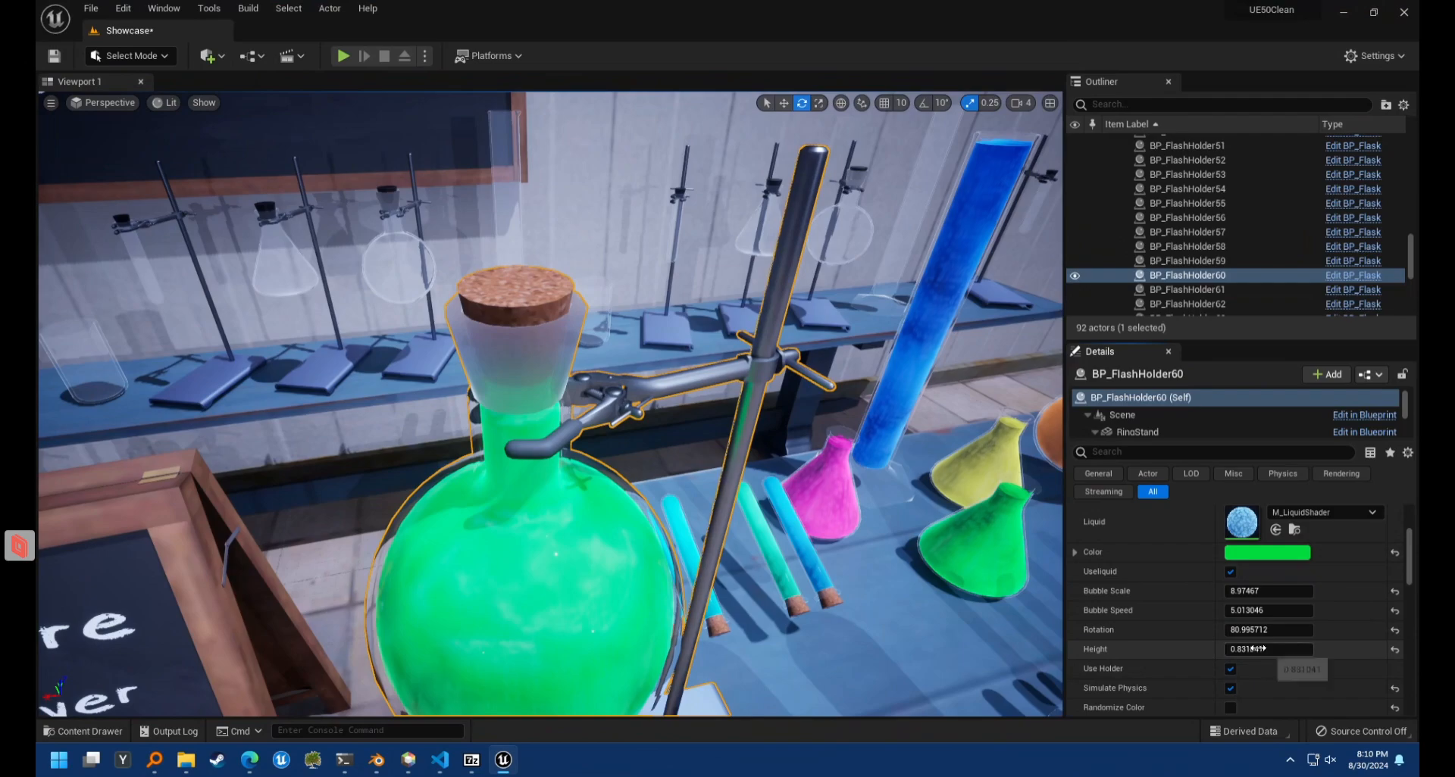
mouse_move(1256, 650)
left_mouse_down()
mouse_move(1211, 649)
mouse_move(1238, 650)
left_mouse_up()
right_click_drag(903, 518, 848, 595)
mouse_move(581, 380)
right_mouse_down()
mouse_move(610, 417)
mouse_move(620, 344)
mouse_move(606, 375)
right_mouse_up()
Turn off Use Holder for the flask and play the level briefly to test its simulated physics
scroll(1196, 612, "down", 2)
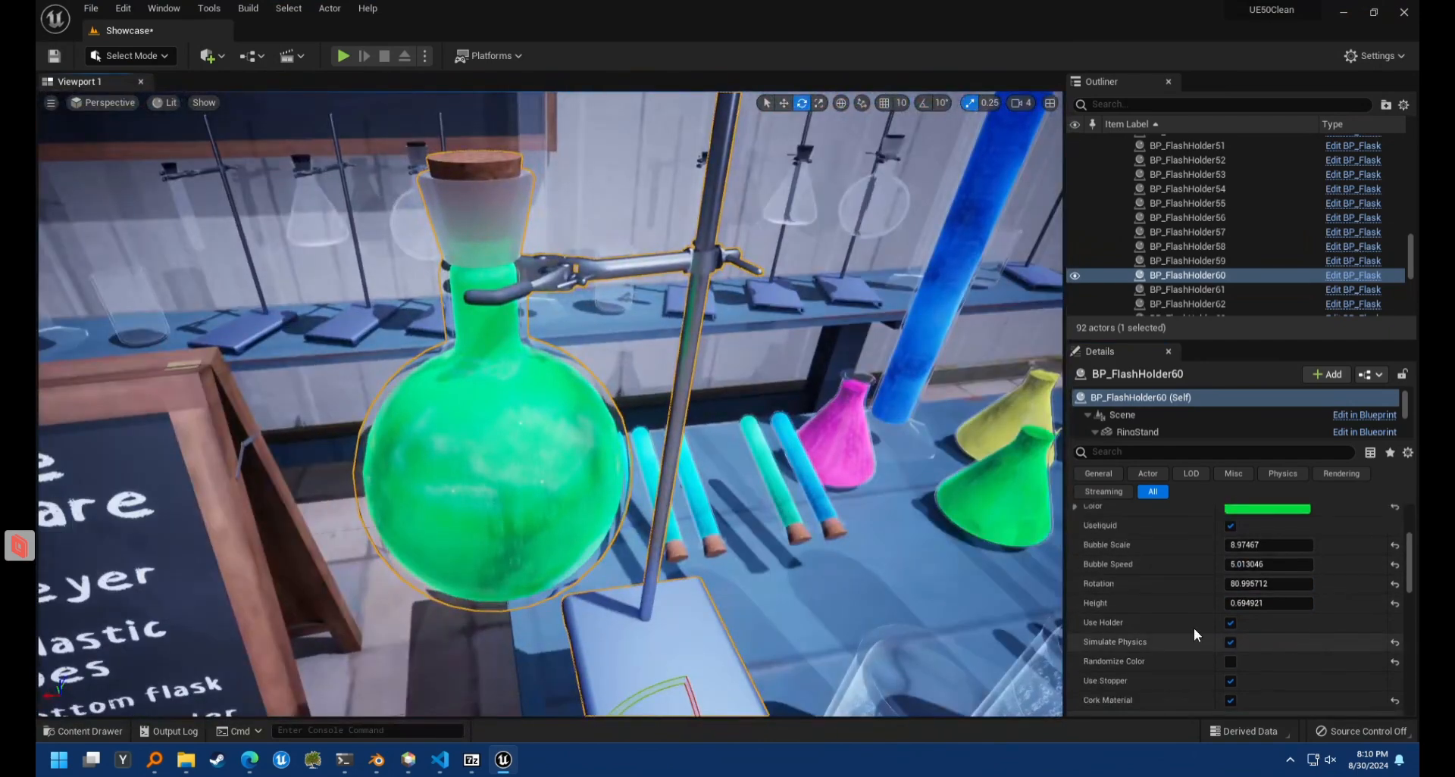
right_click_drag(750, 511, 781, 512)
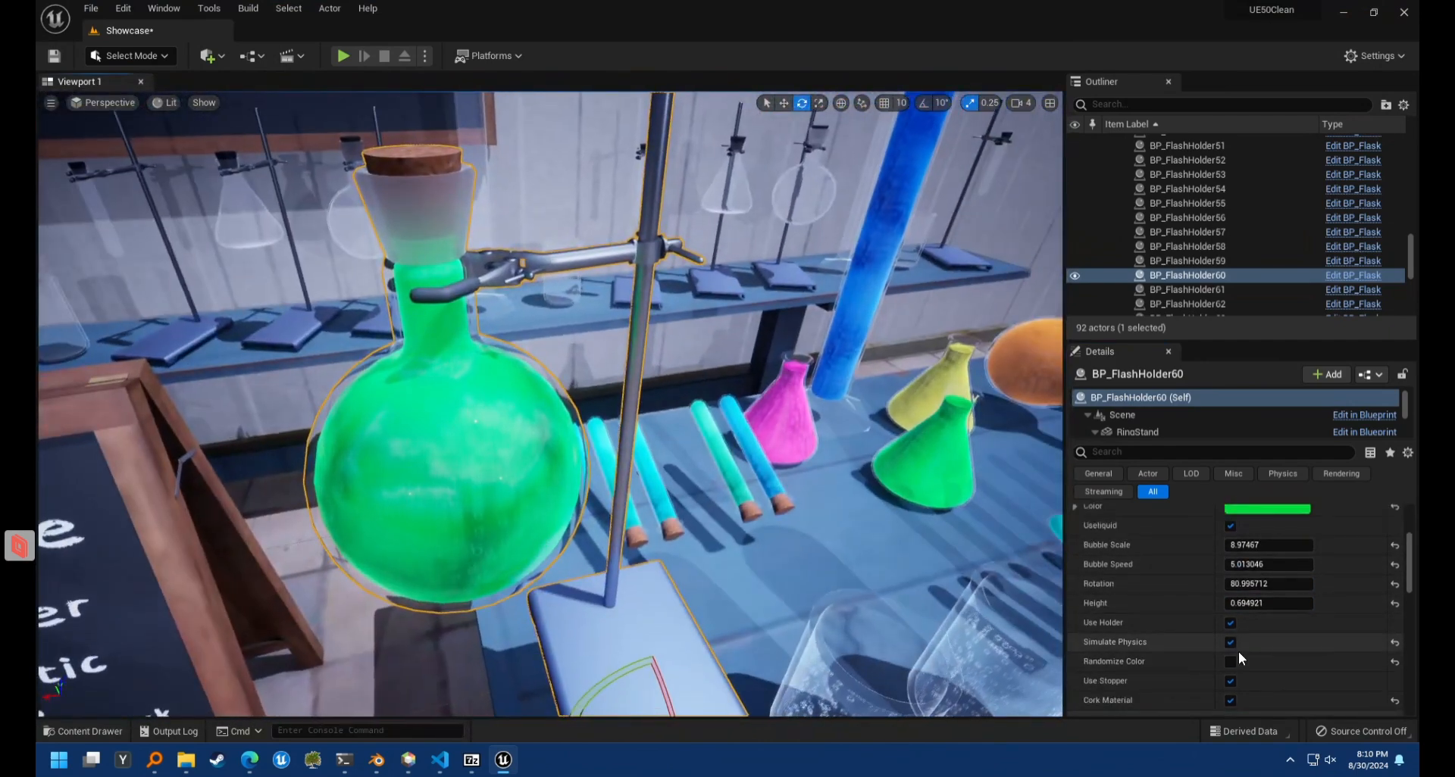
left_click(1231, 626)
right_click_drag(758, 500, 761, 447)
key("s")
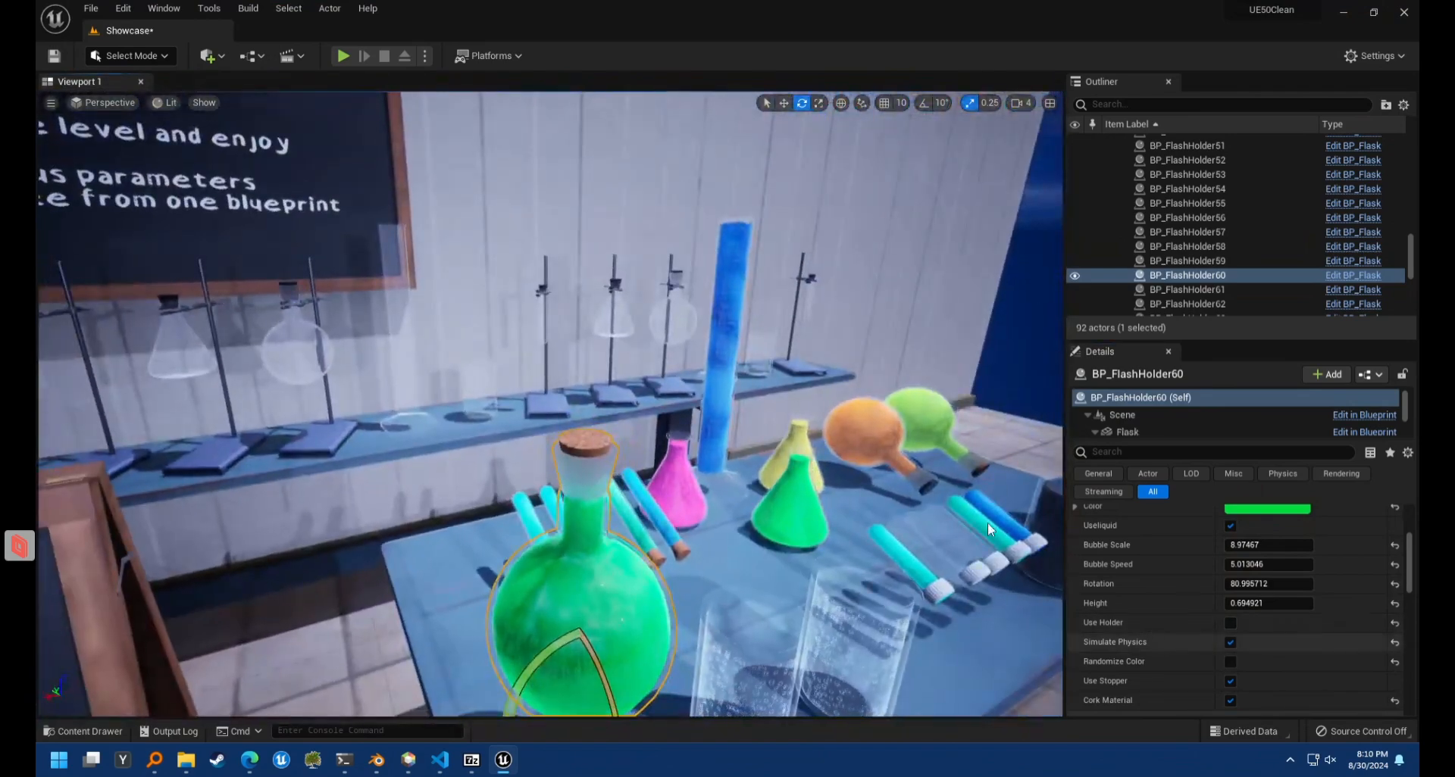
left_click(342, 56)
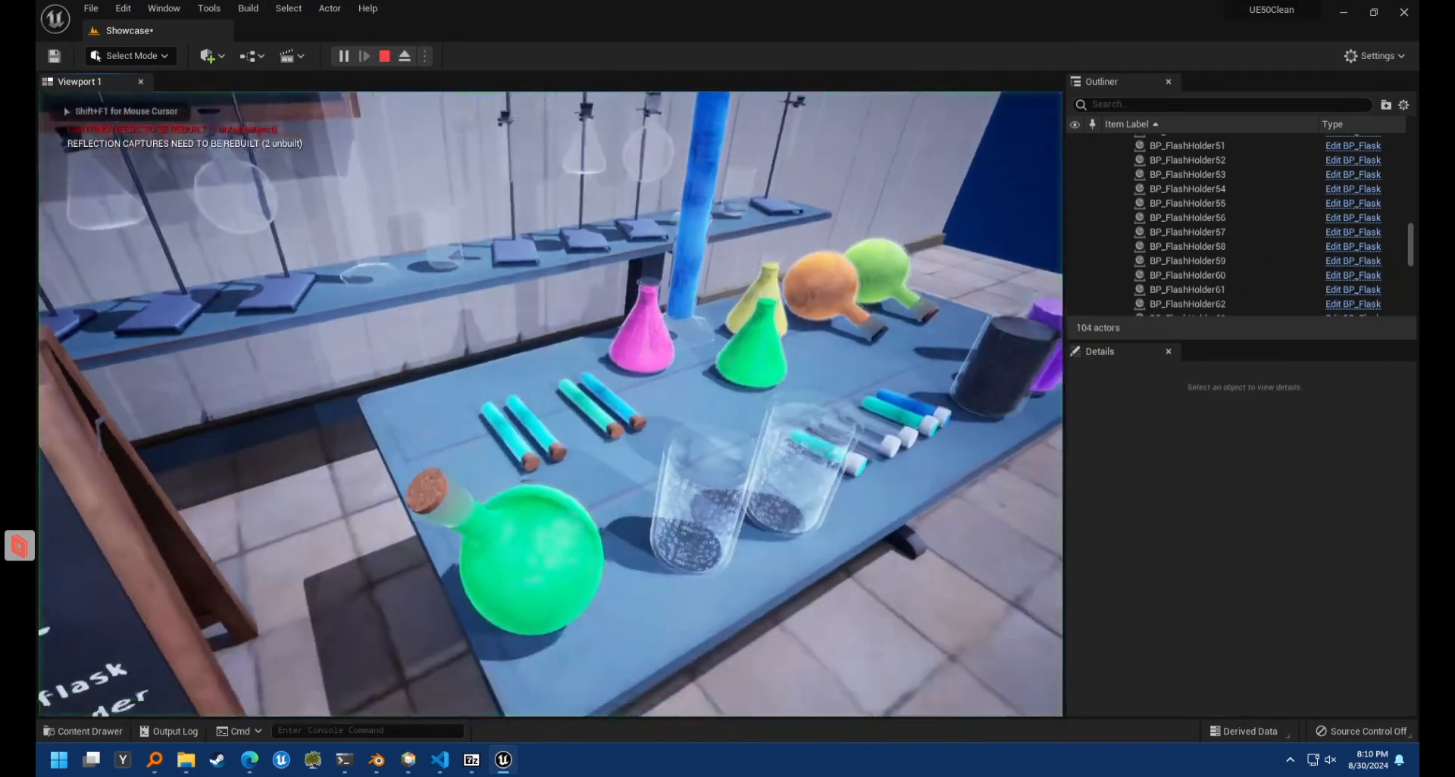
key("Escape")
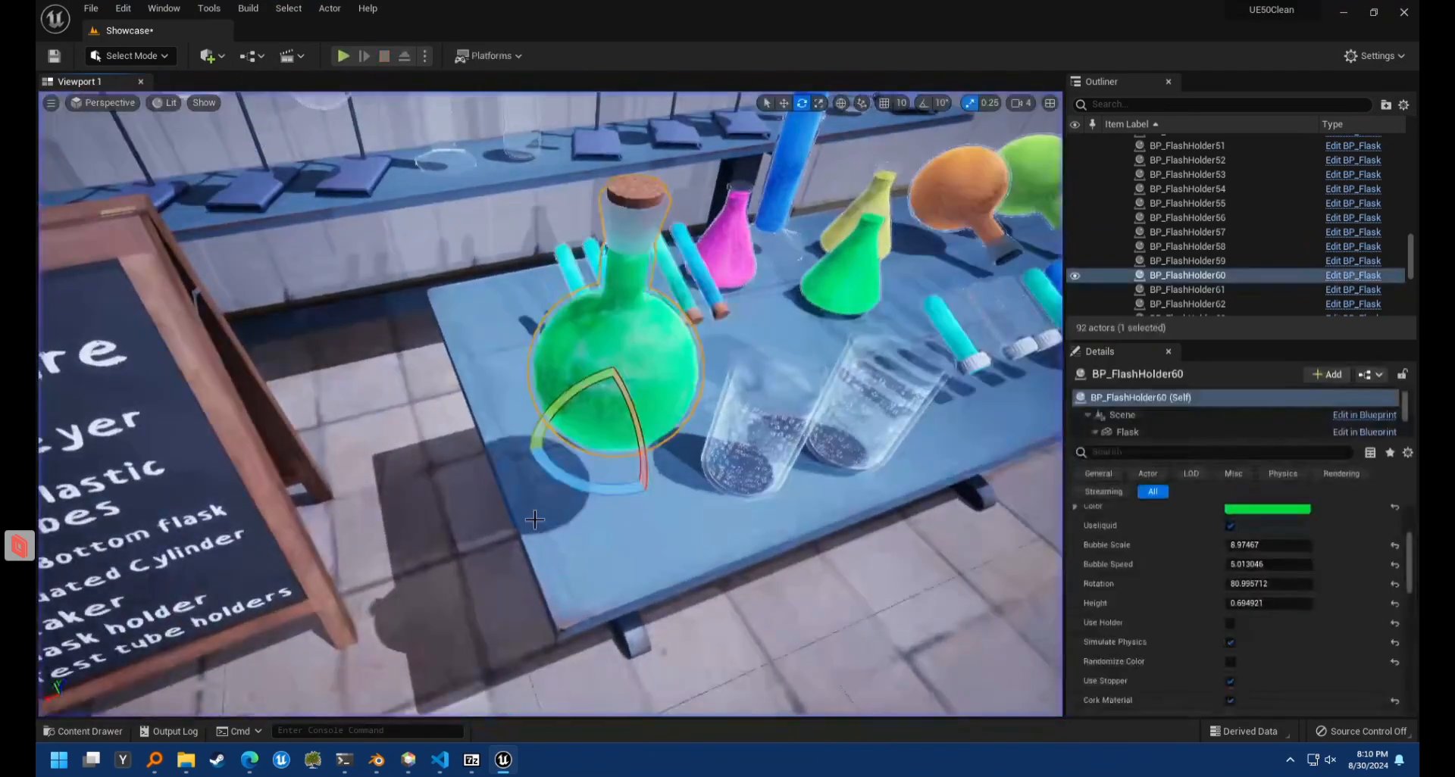
Turn the flask's Use Stopper option off and back on
scroll(1239, 650, "down", 2)
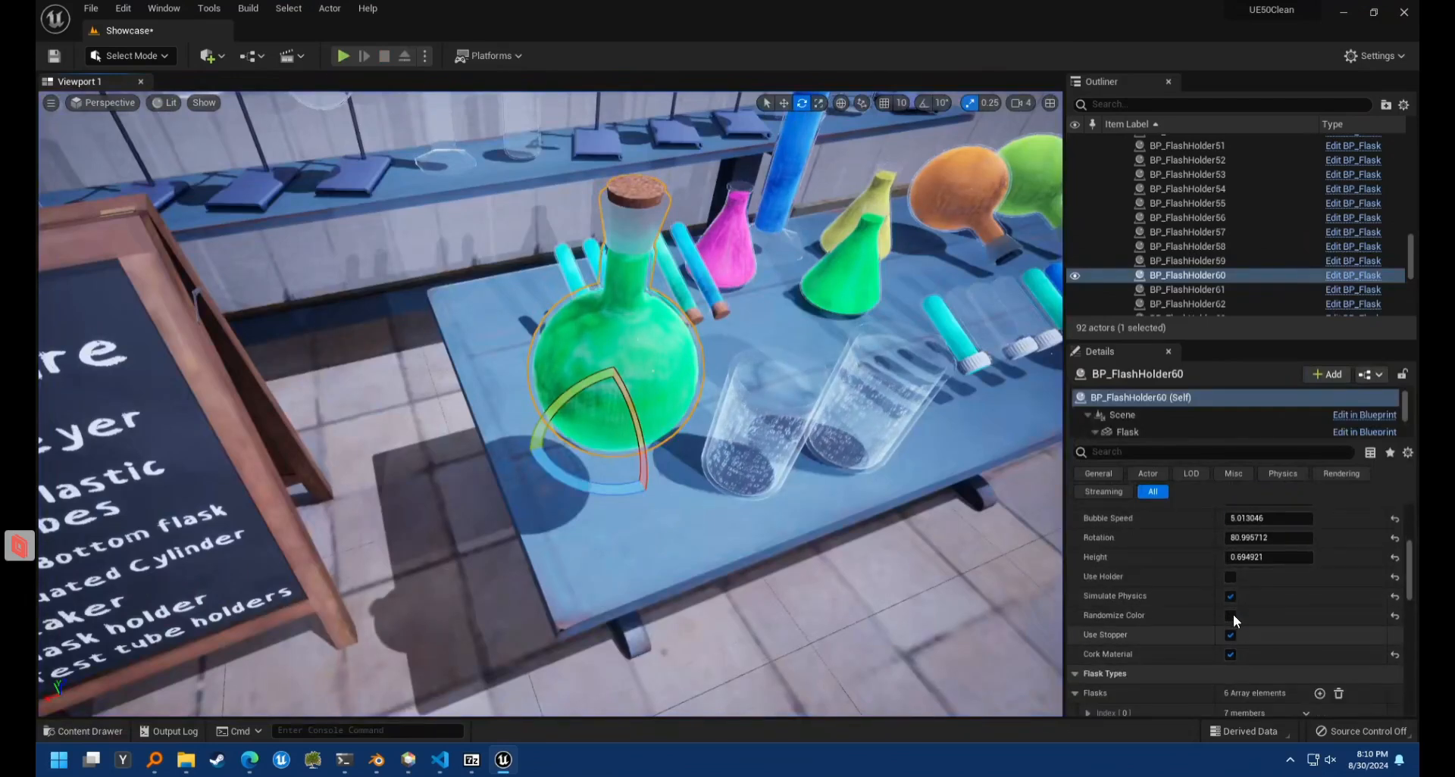
left_click(1231, 636)
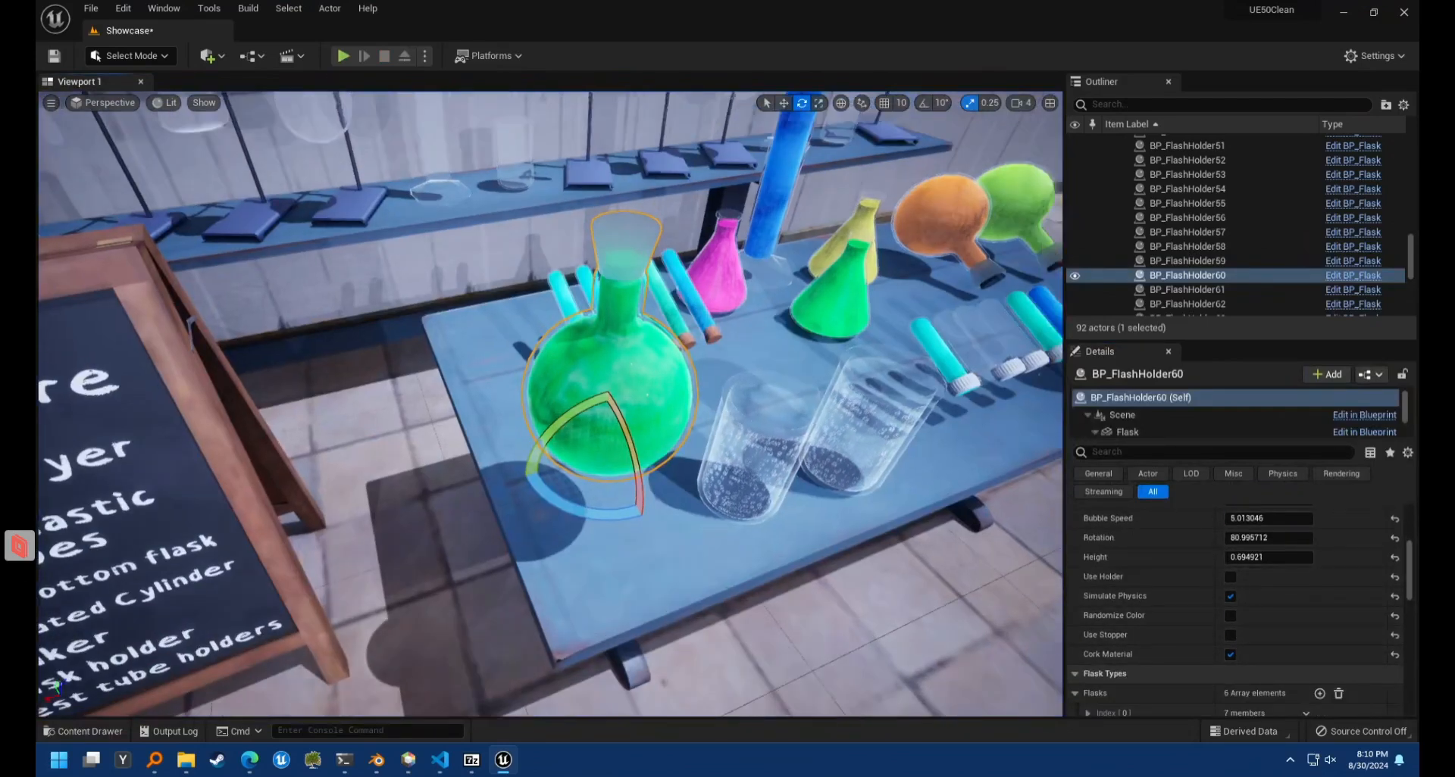
left_click_drag(602, 520, 576, 449)
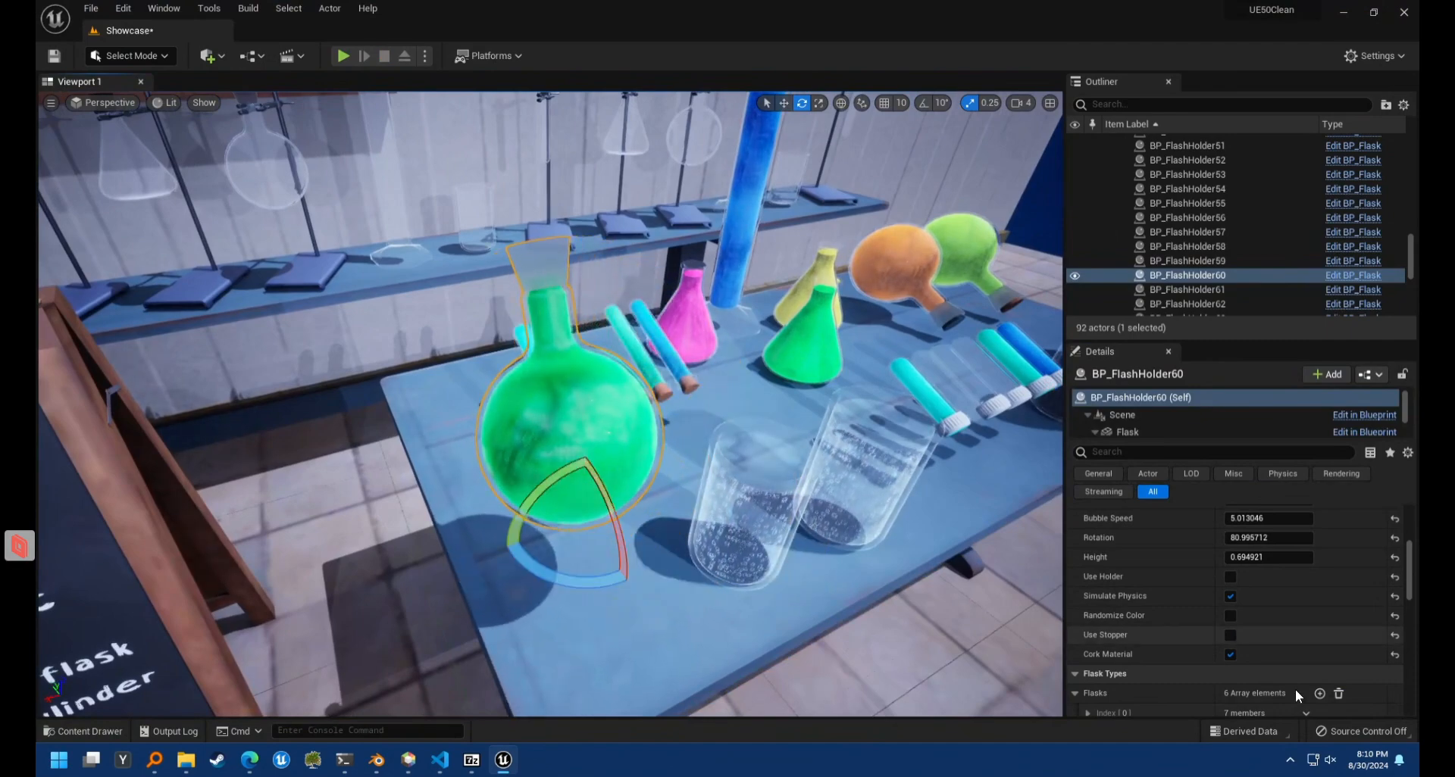
left_click(1231, 656)
left_click(1234, 639)
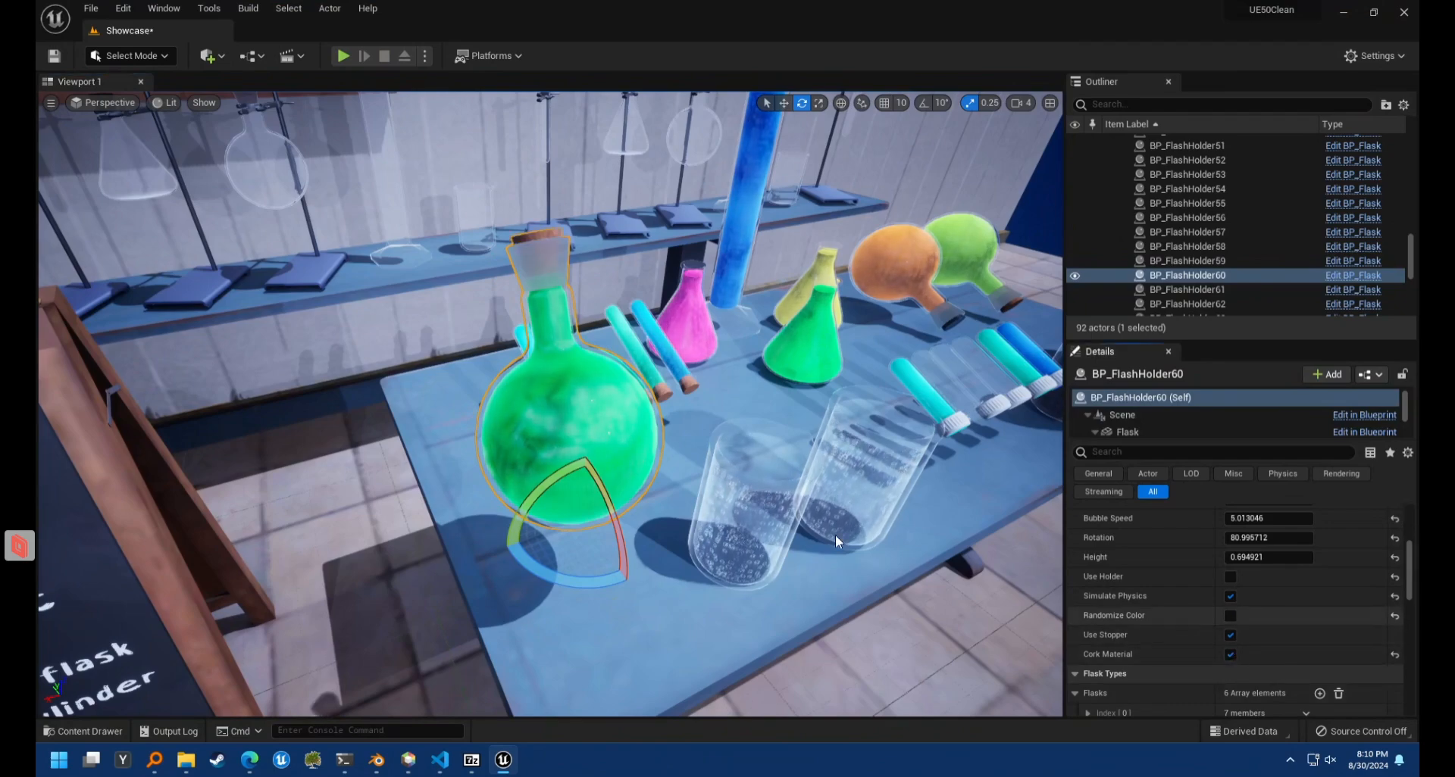
Toggle the stopper's Cork Material option off and back on
right_click_drag(835, 535, 795, 453)
mouse_move(602, 539)
right_mouse_down()
mouse_move(604, 504)
mouse_move(608, 523)
right_mouse_up()
left_click(1230, 655)
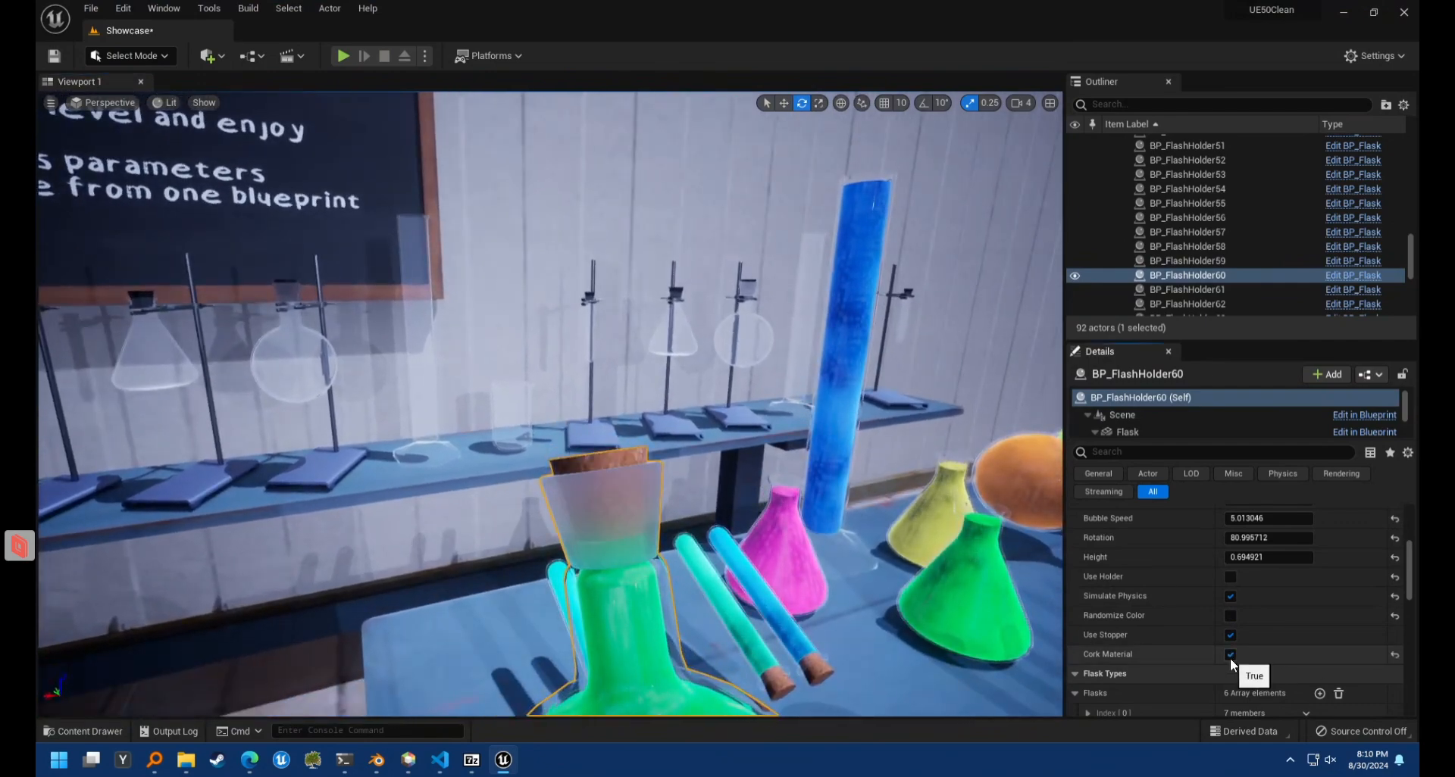
Collapse Index 3 and expand Index 0 in the Flasks array under Flask Types to examine its meshes and offset
scroll(1216, 634, "down", 4)
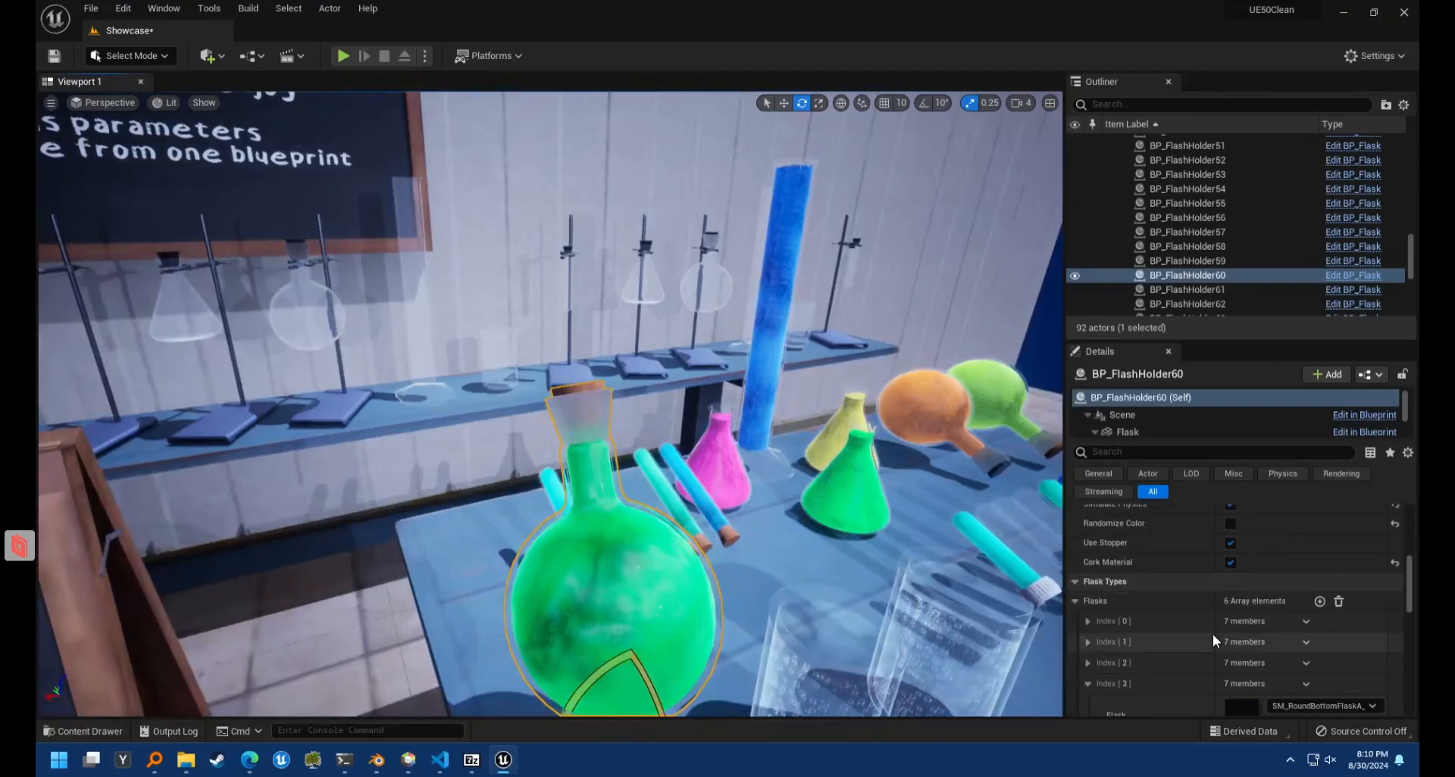
right_click_drag(910, 560, 909, 595)
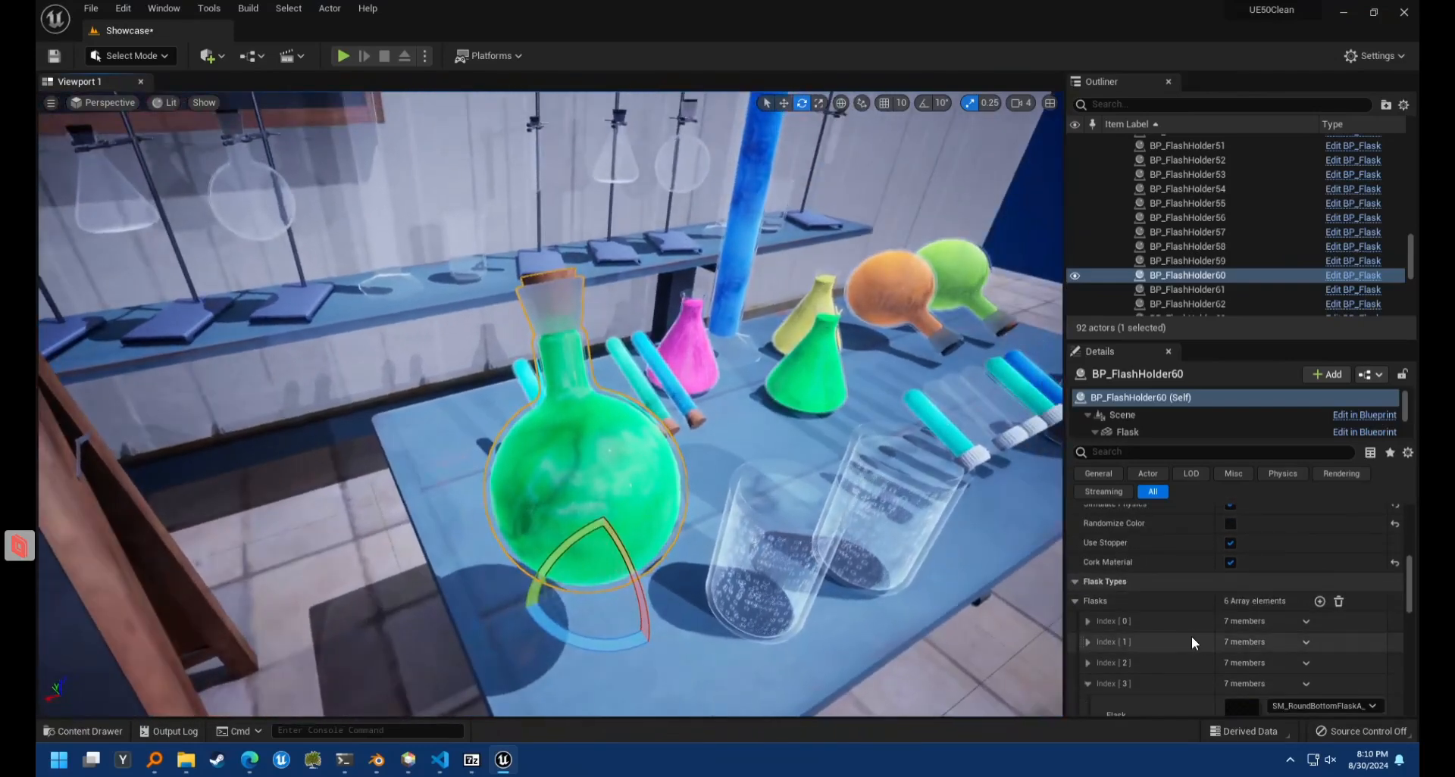
scroll(1191, 637, "down", 3)
left_click(1088, 594)
left_click(1088, 531)
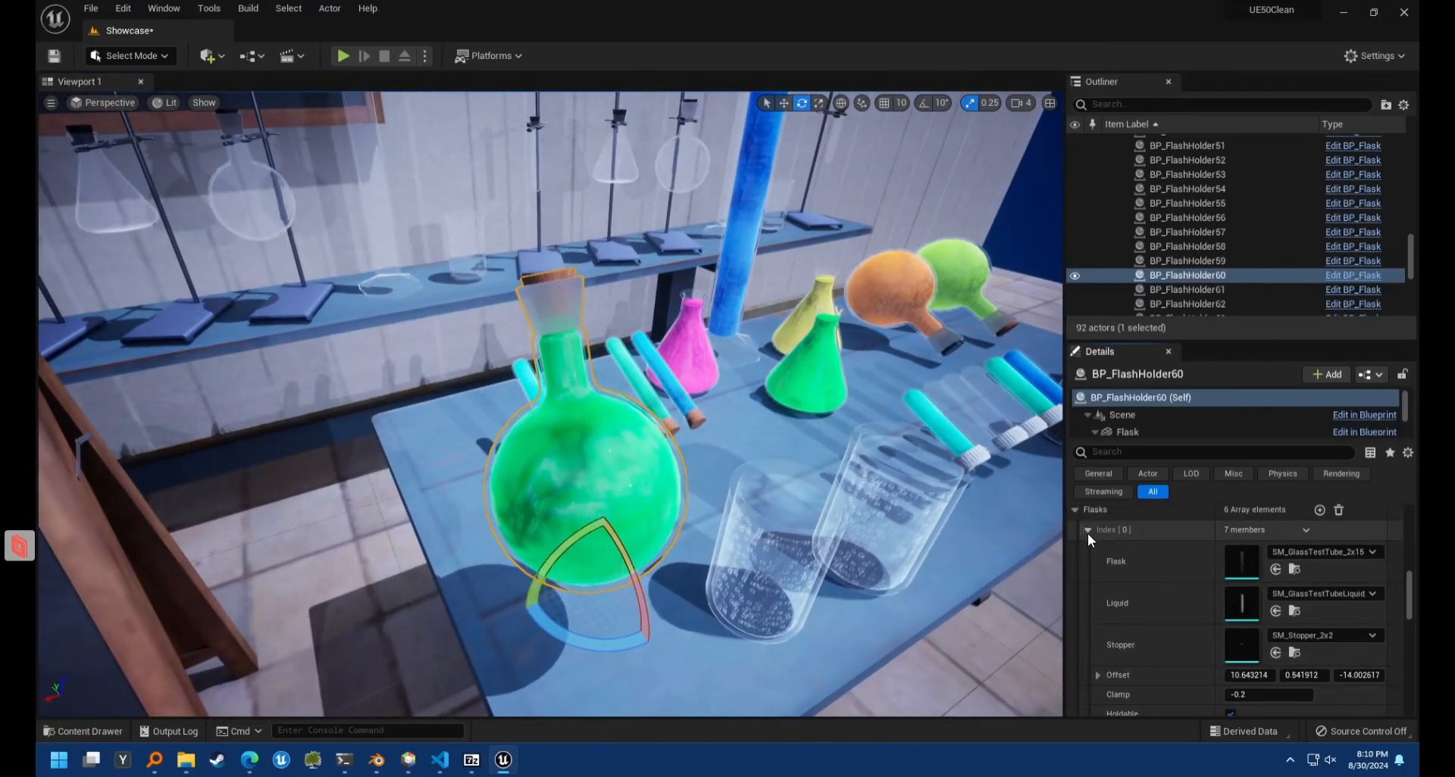
Locate the Index 0 Flask mesh SM_GlassTestTube_2x15 in its content folder, open it to inspect the glass tube, and close it
scroll(1295, 625, "down", 5)
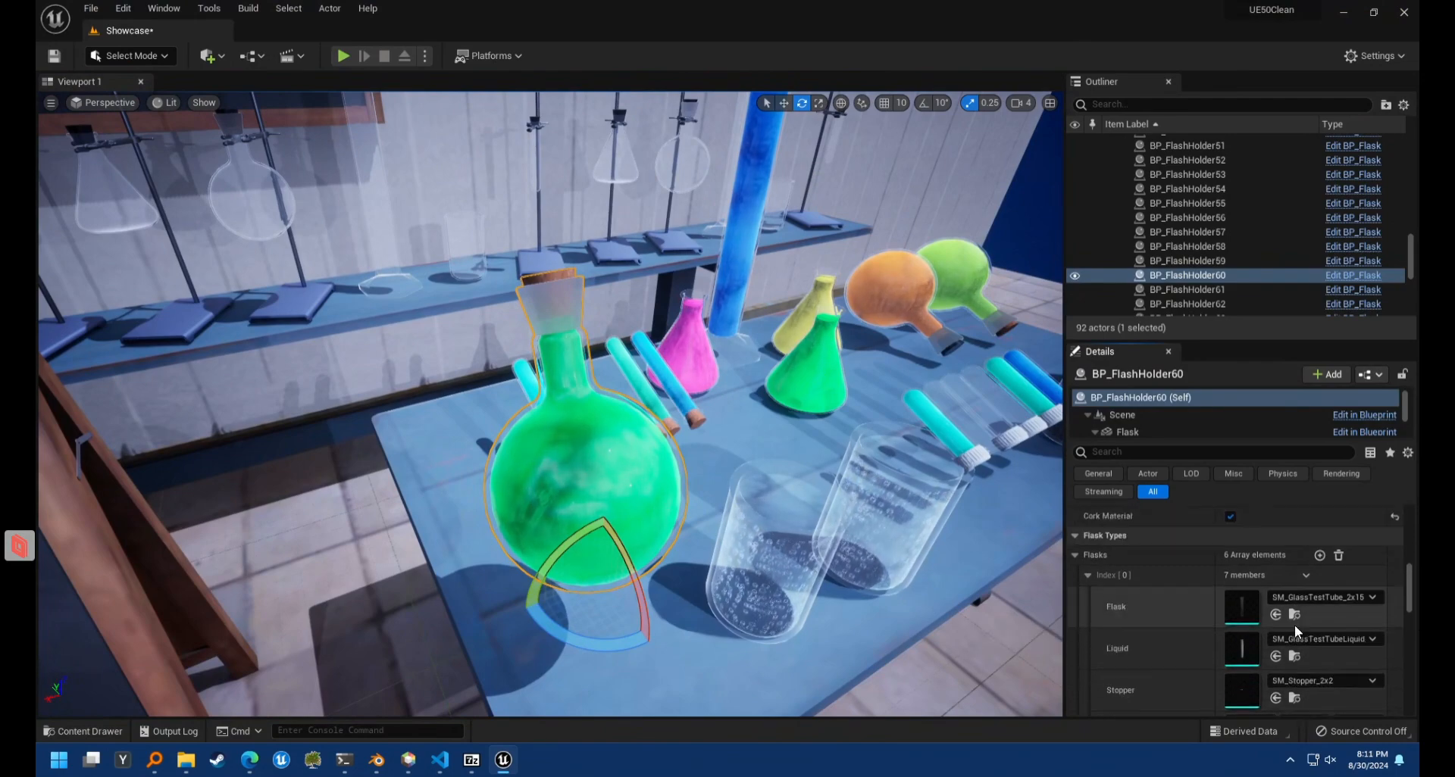
scroll(1203, 579, "up", 10)
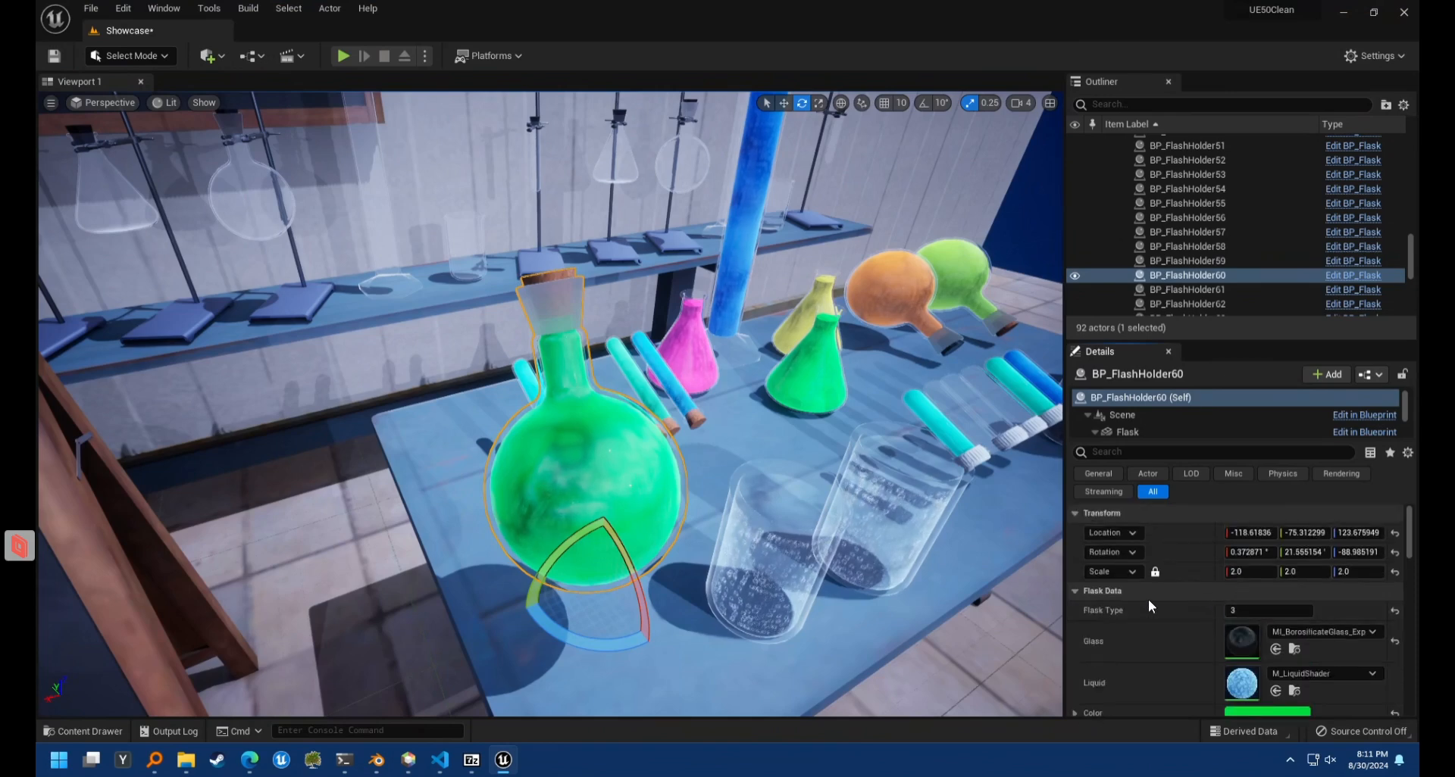
scroll(1215, 613, "down", 4)
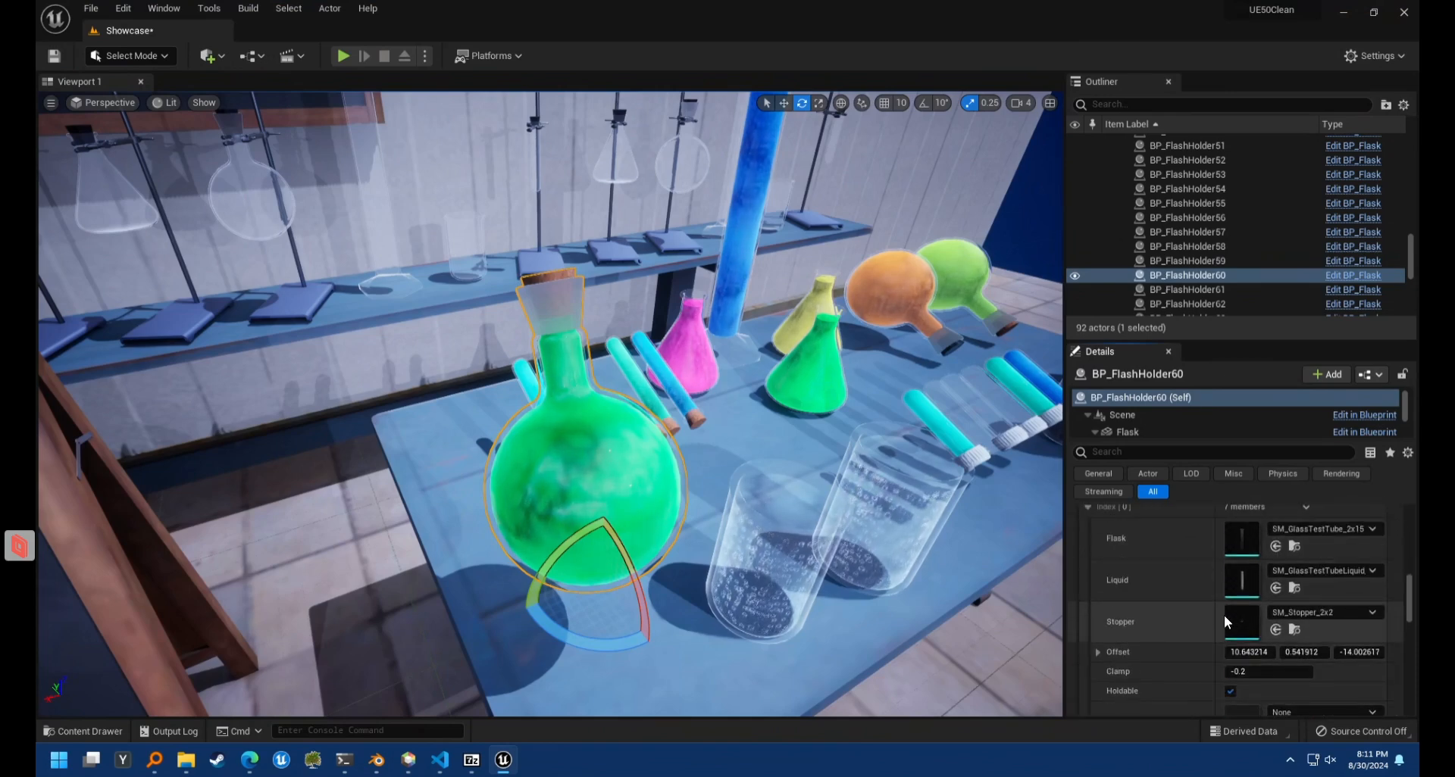
scroll(1342, 654, "down", 1)
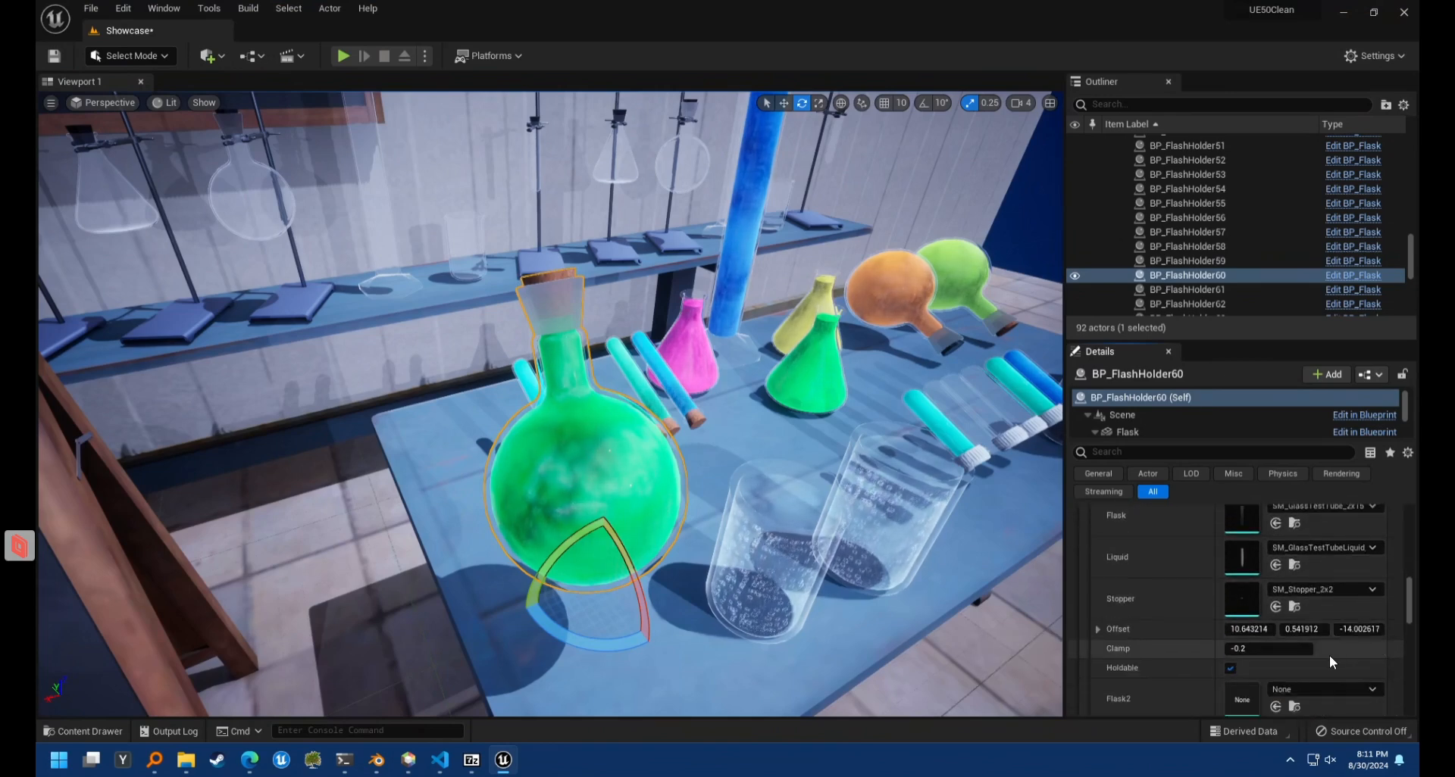
scroll(1329, 644, "up", 1)
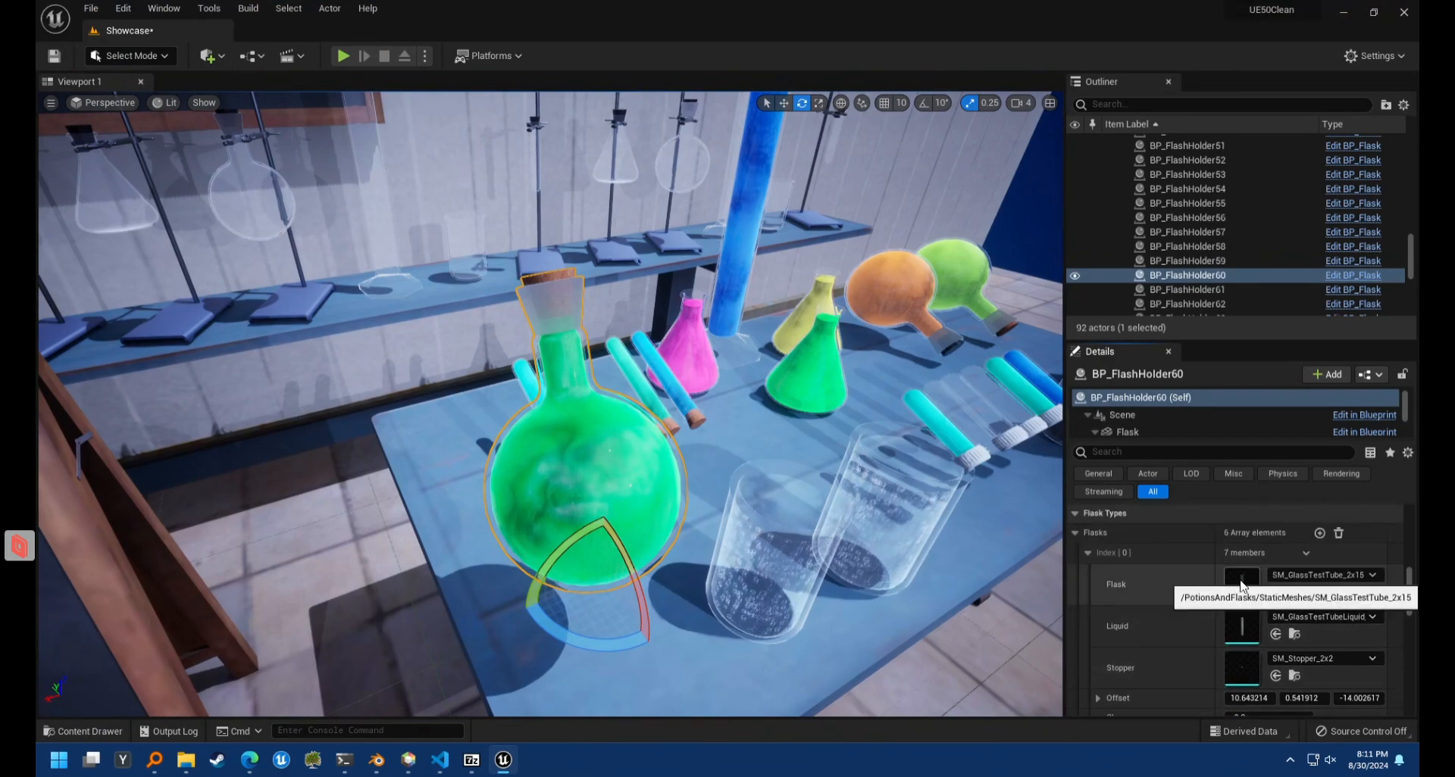
left_click(1297, 593)
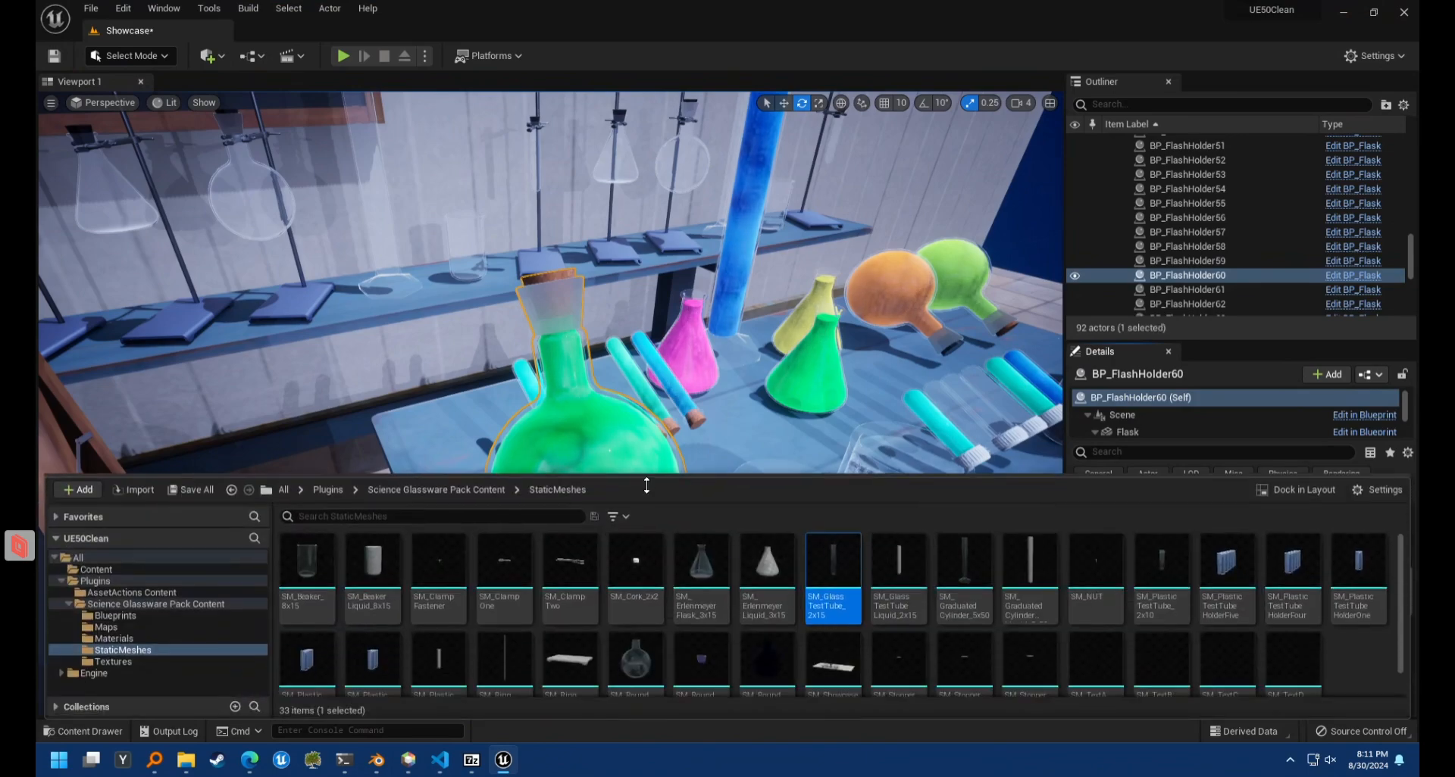
double_click(833, 564)
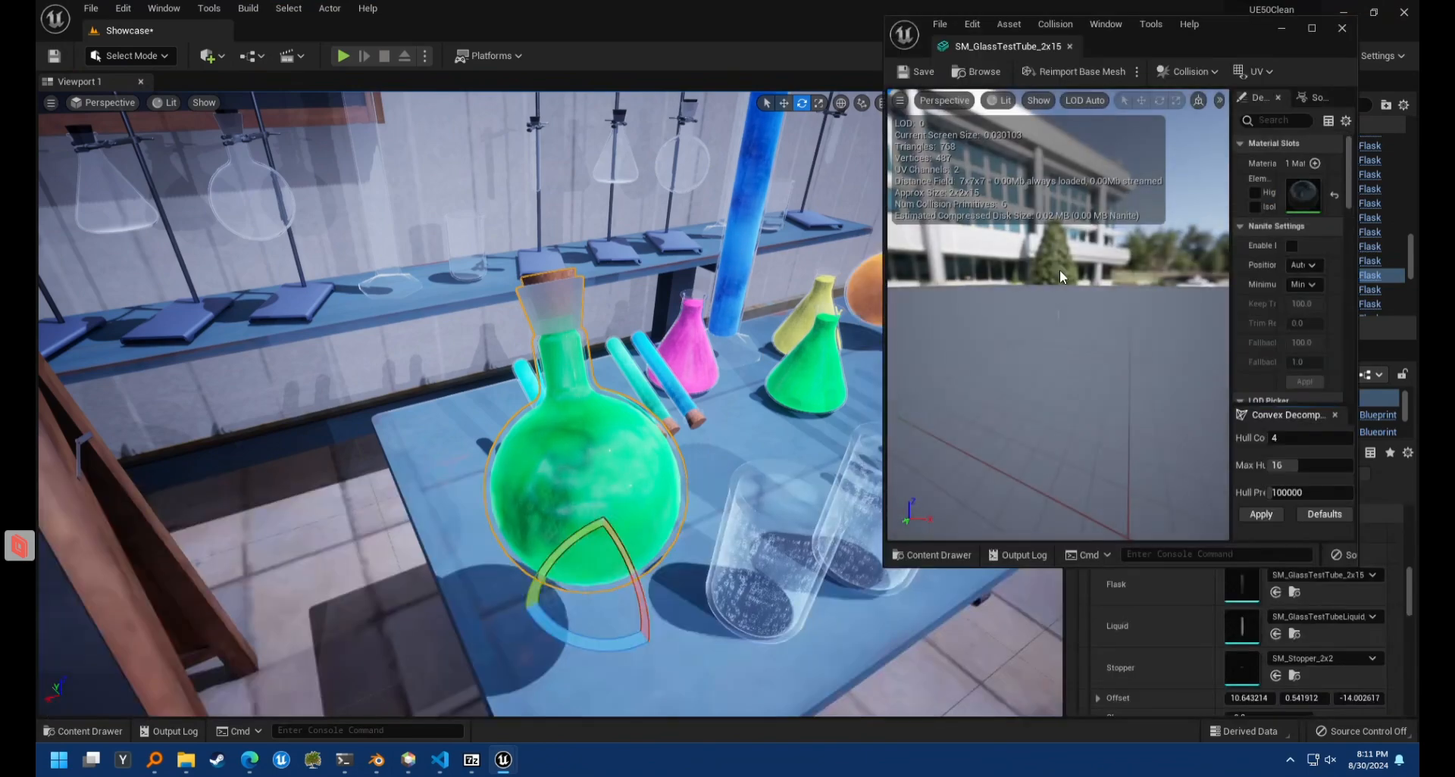
key("w")
right_click_drag(1061, 276, 1219, 157)
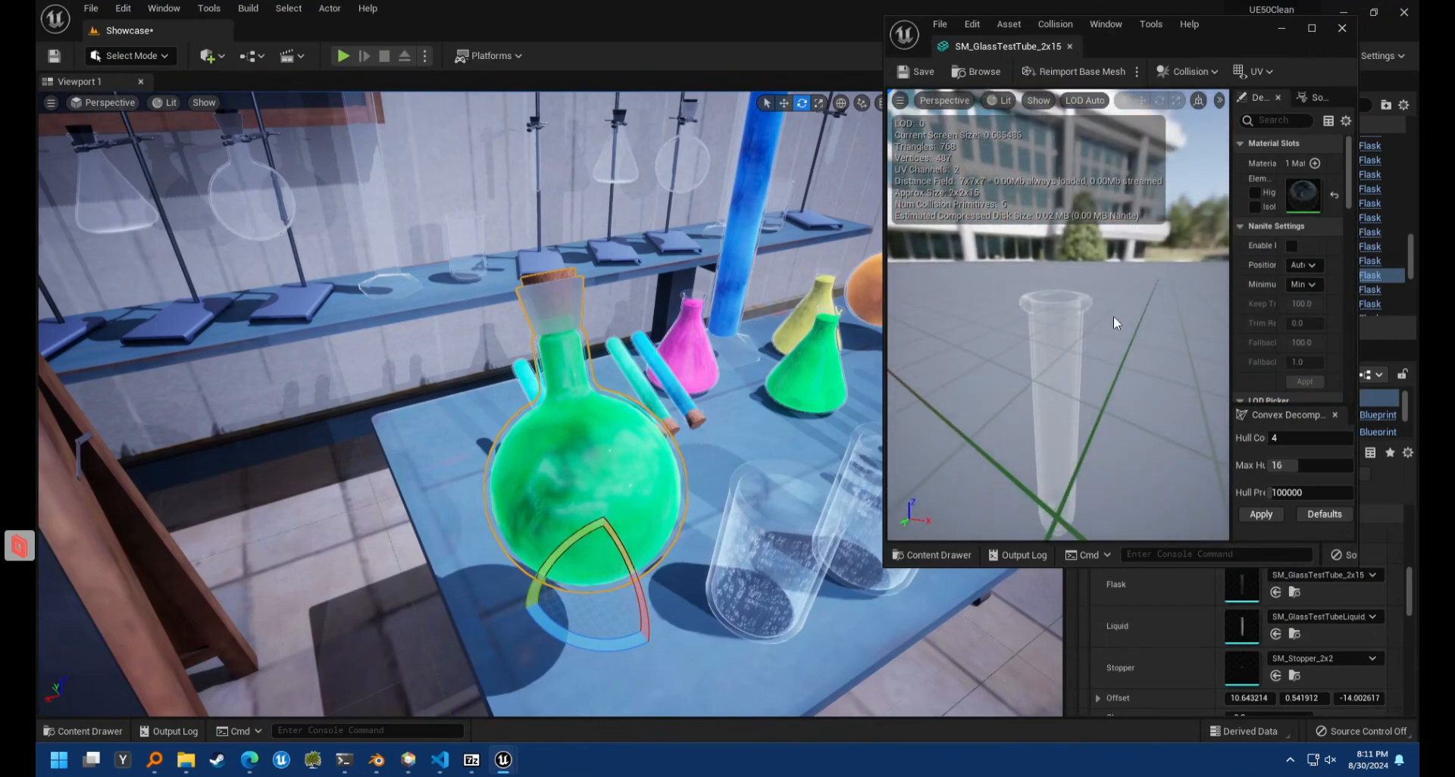
left_click(1342, 29)
Open the test tube's liquid mesh from the StaticMeshes folder, inspect its shape, and close it
key("ctrl+space")
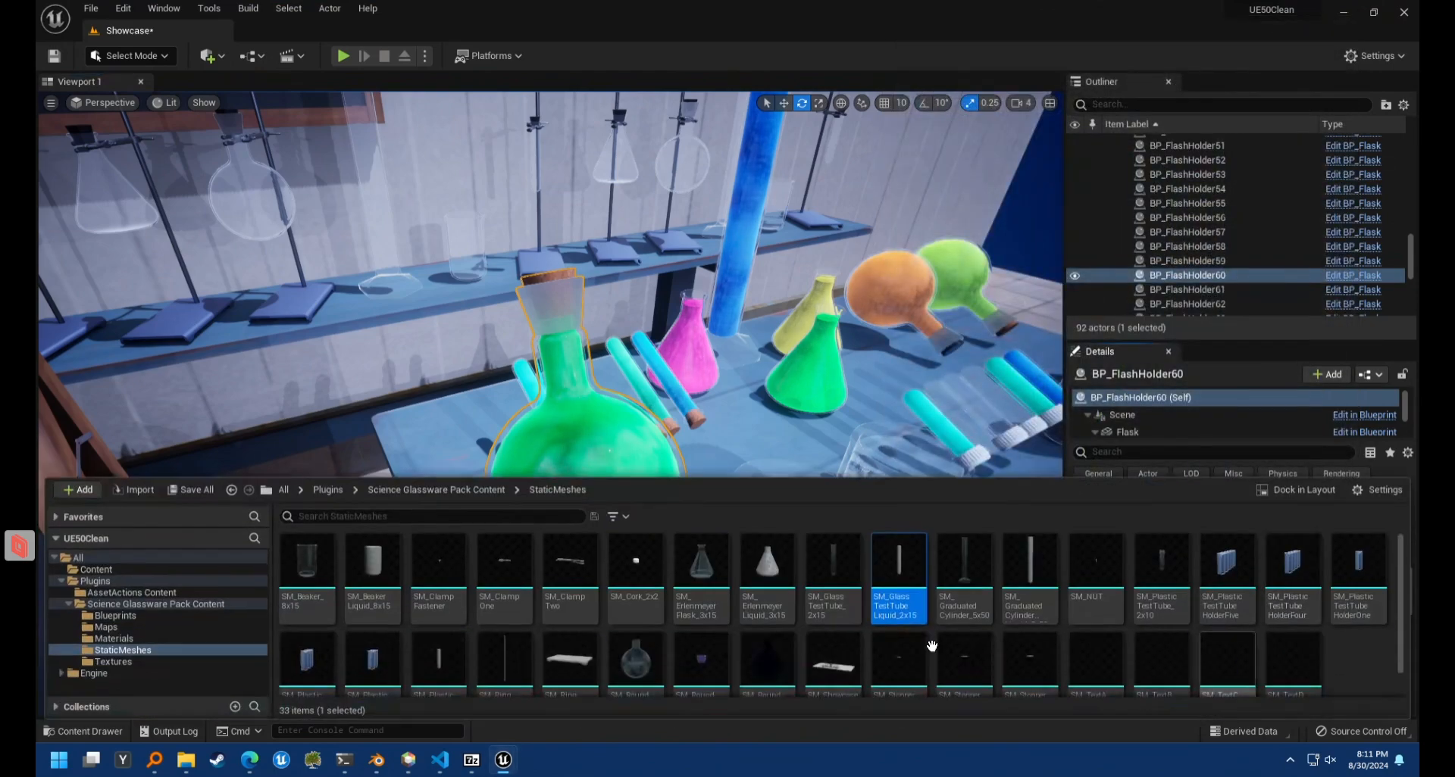
double_click(903, 588)
right_click_drag(1068, 318, 1114, 294)
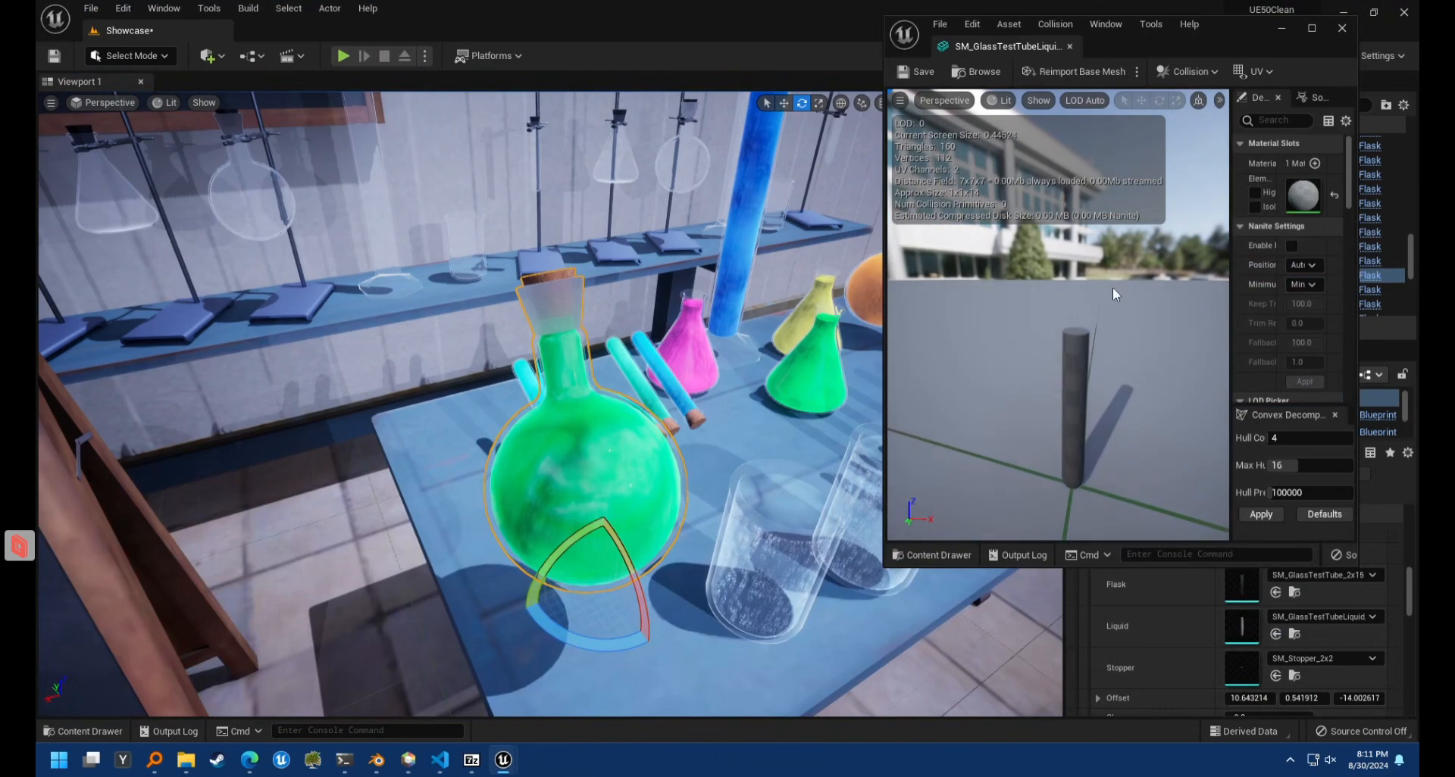
left_click(1342, 28)
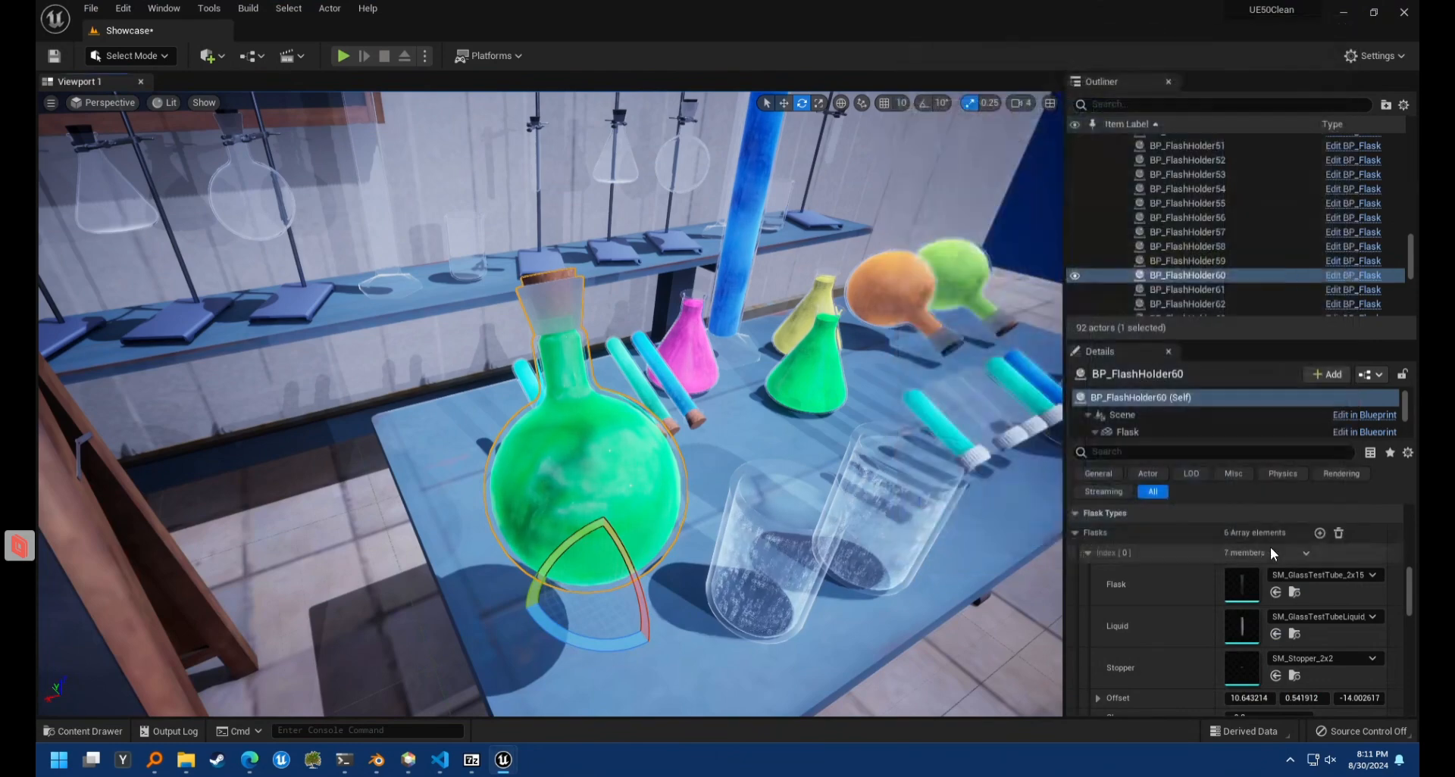
Locate the Index 0 Stopper mesh SM_Stopper_2x2 in its content folder, open it for inspection, and close it
left_click(1295, 676)
double_click(917, 684)
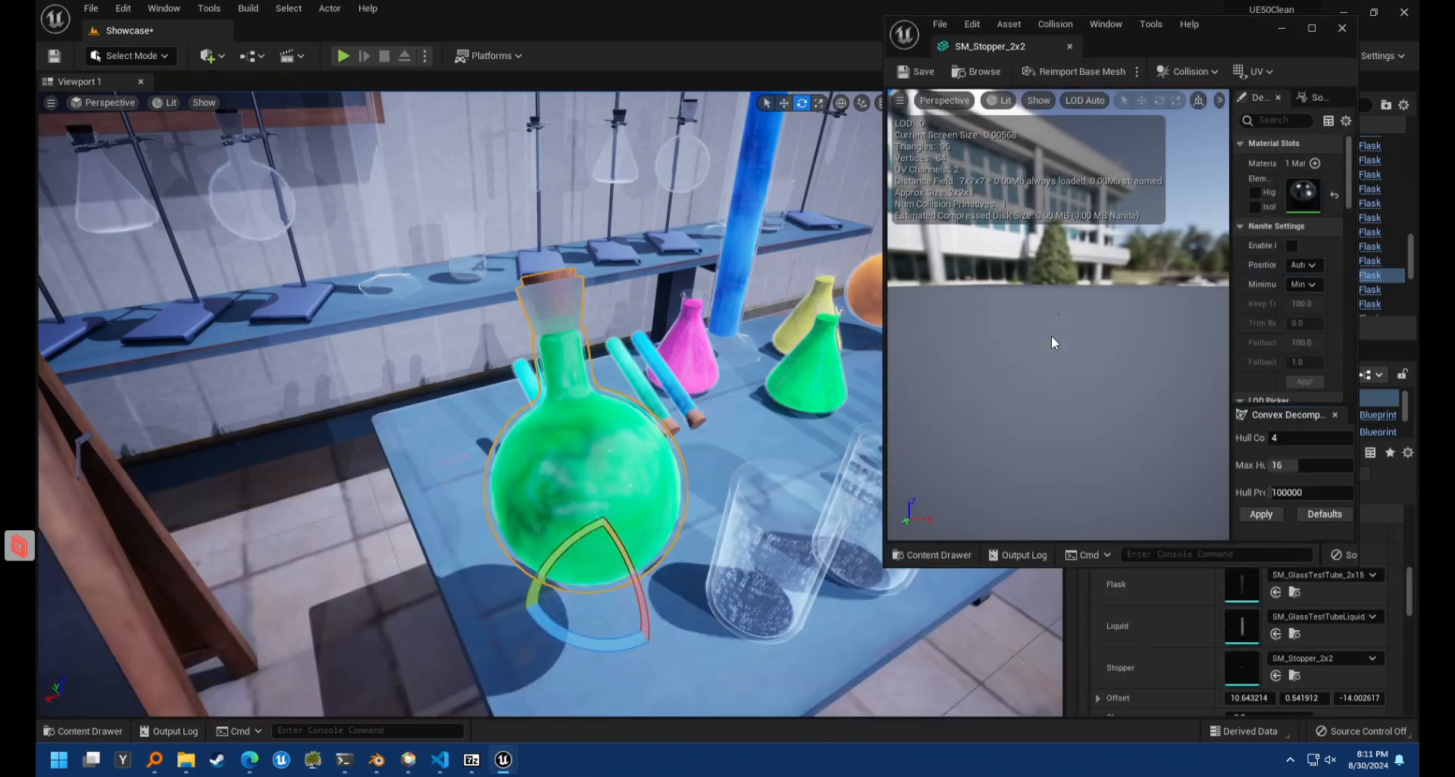
right_click_drag(1058, 315, 1106, 292)
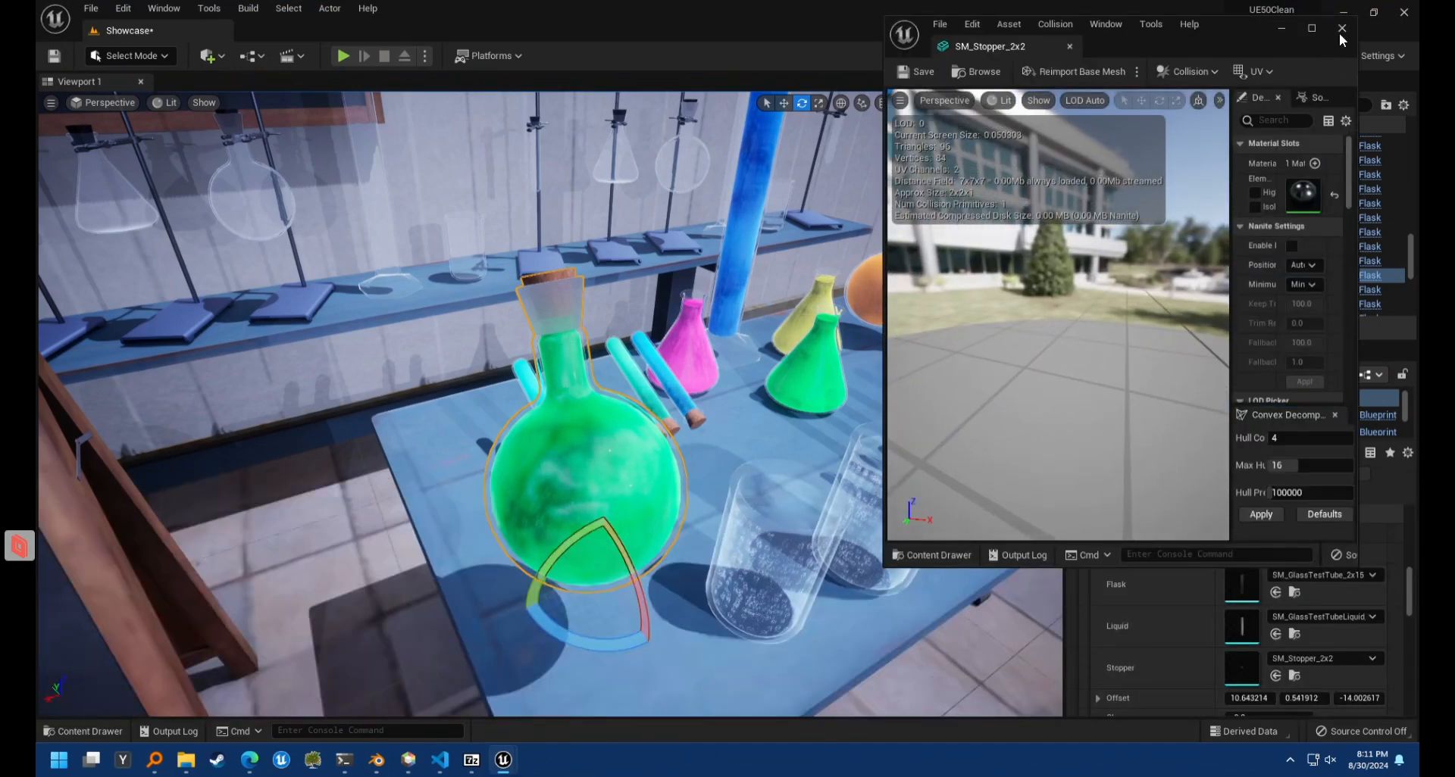
left_click(1342, 28)
Select the clamped test tube below the chalkboard and change its Index 0 Offset Y to 1, and finally to 0.5
scroll(1282, 583, "down", 2)
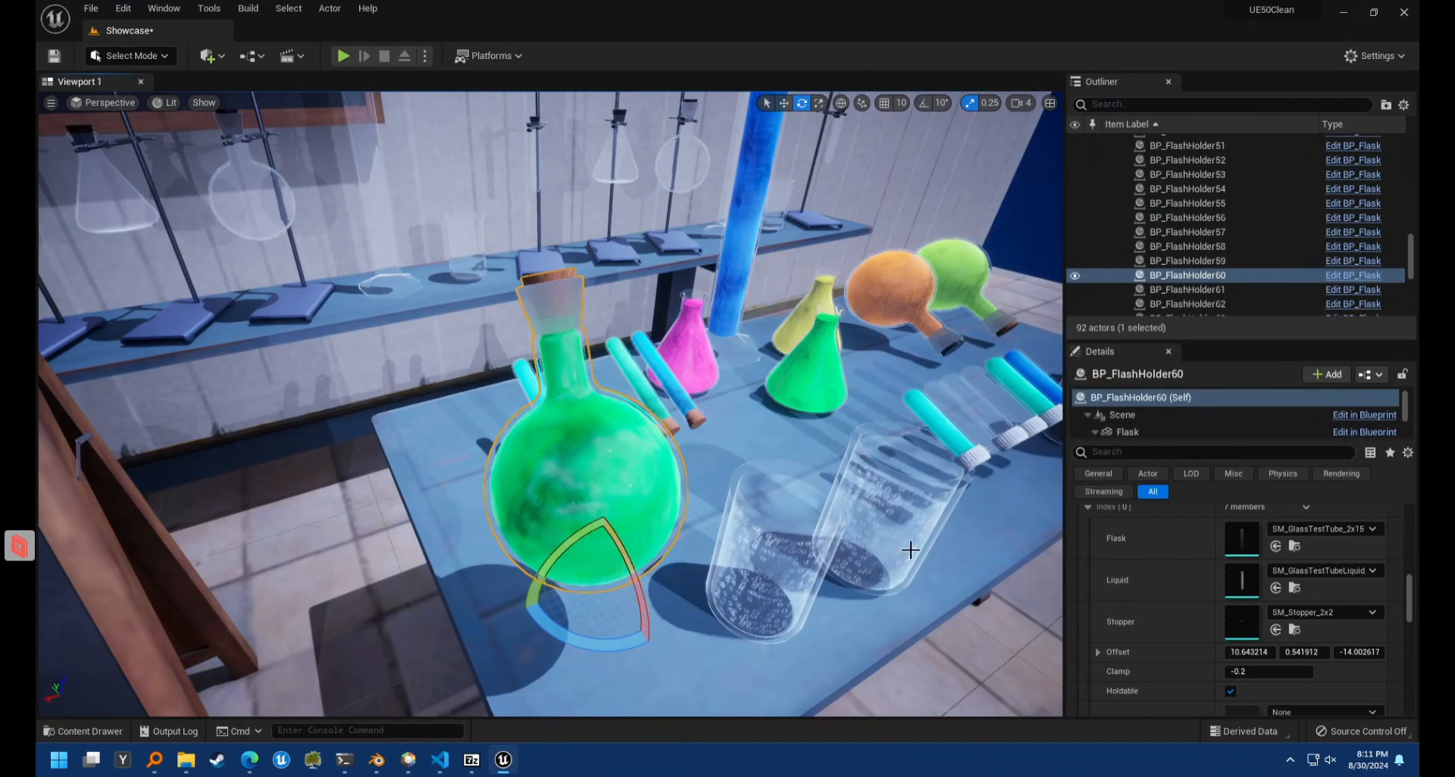
scroll(1284, 617, "down", 3)
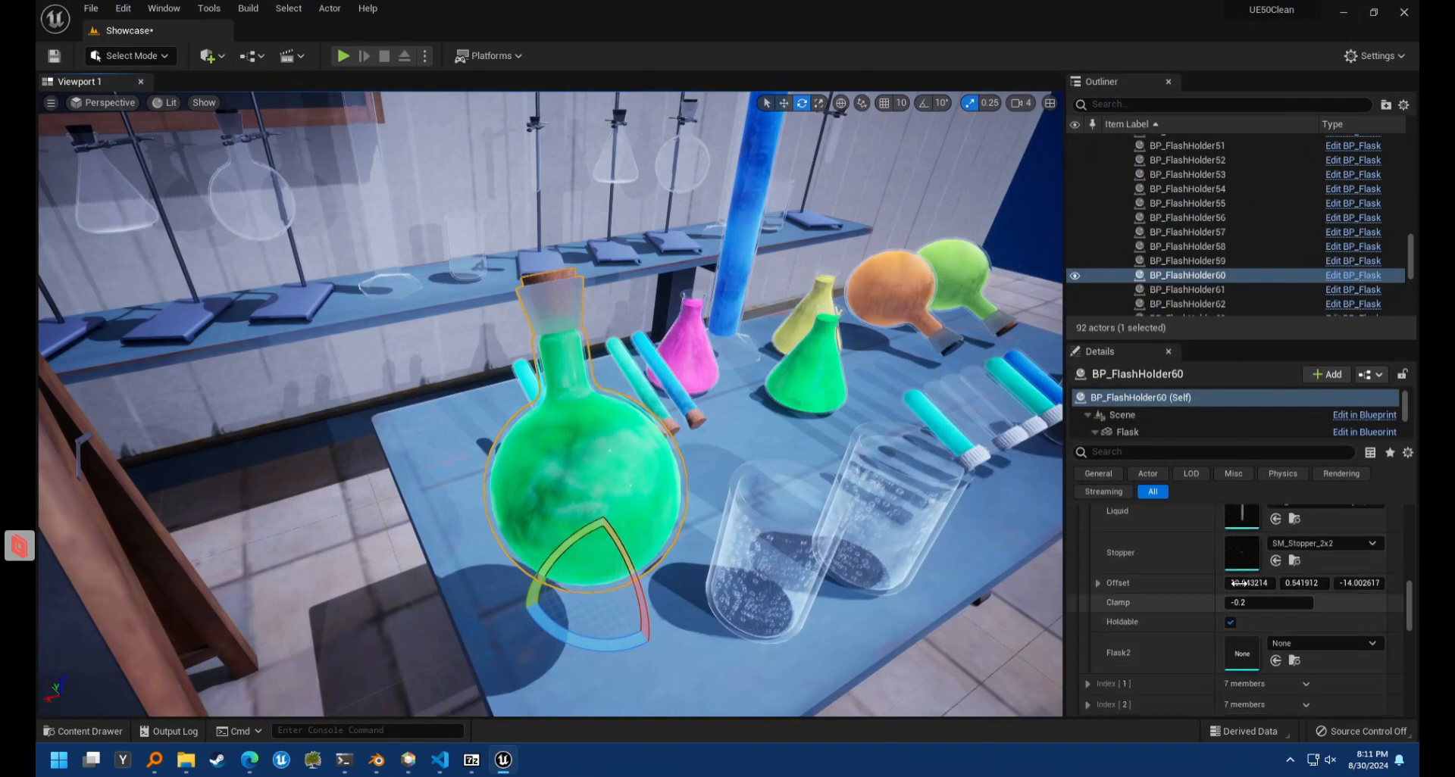
right_click_drag(1045, 559, 728, 534)
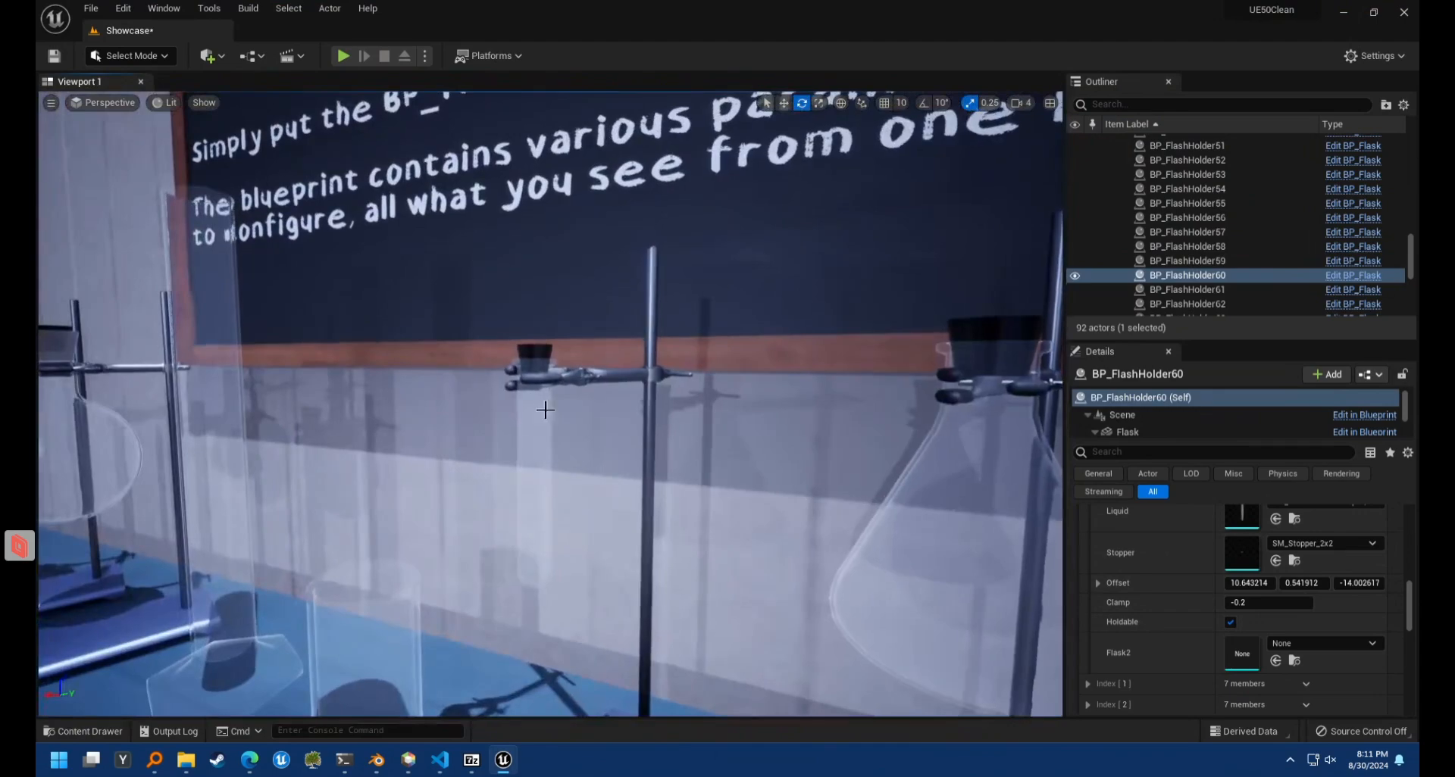
left_click(545, 409)
mouse_move(546, 409)
right_mouse_down()
mouse_move(549, 378)
mouse_move(560, 424)
mouse_move(553, 409)
right_mouse_up()
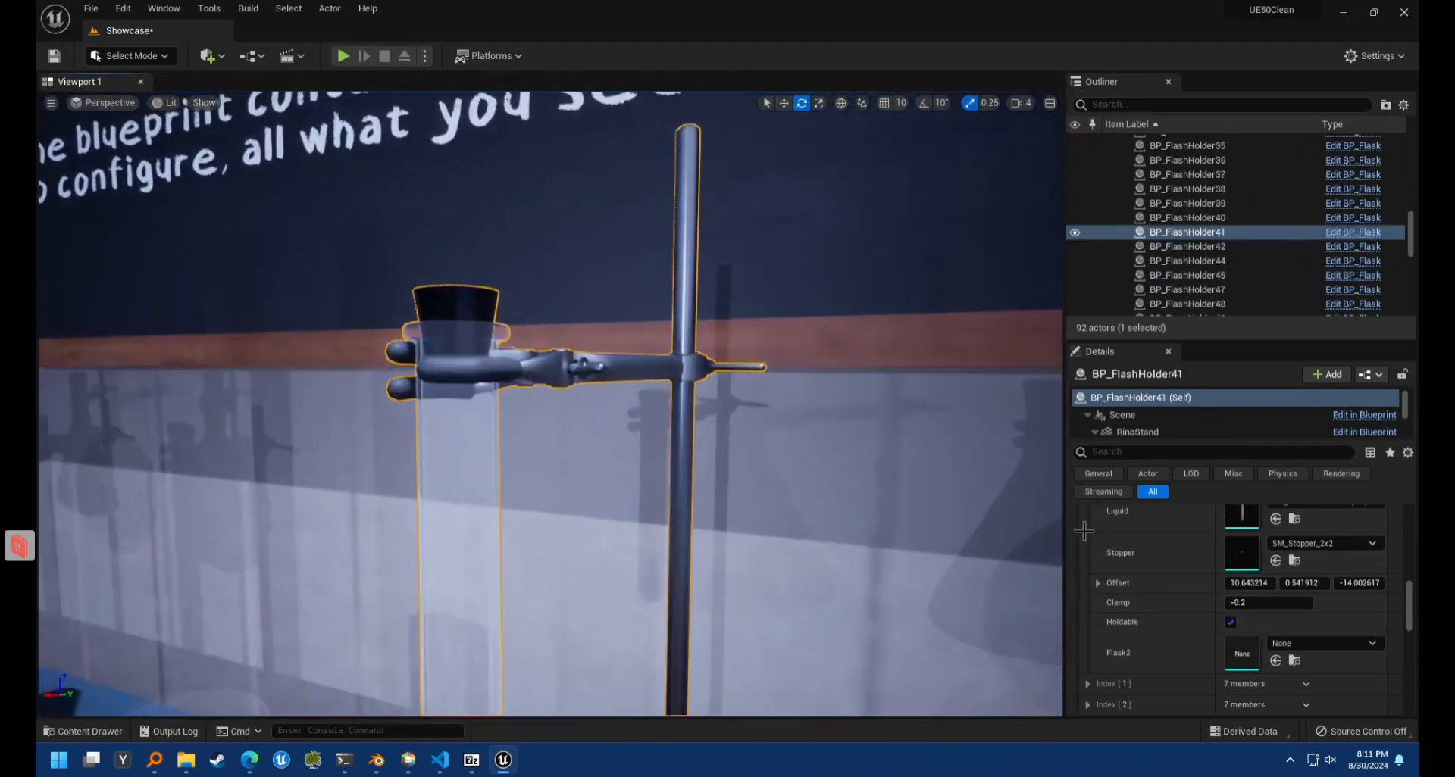
scroll(1279, 603, "up", 2)
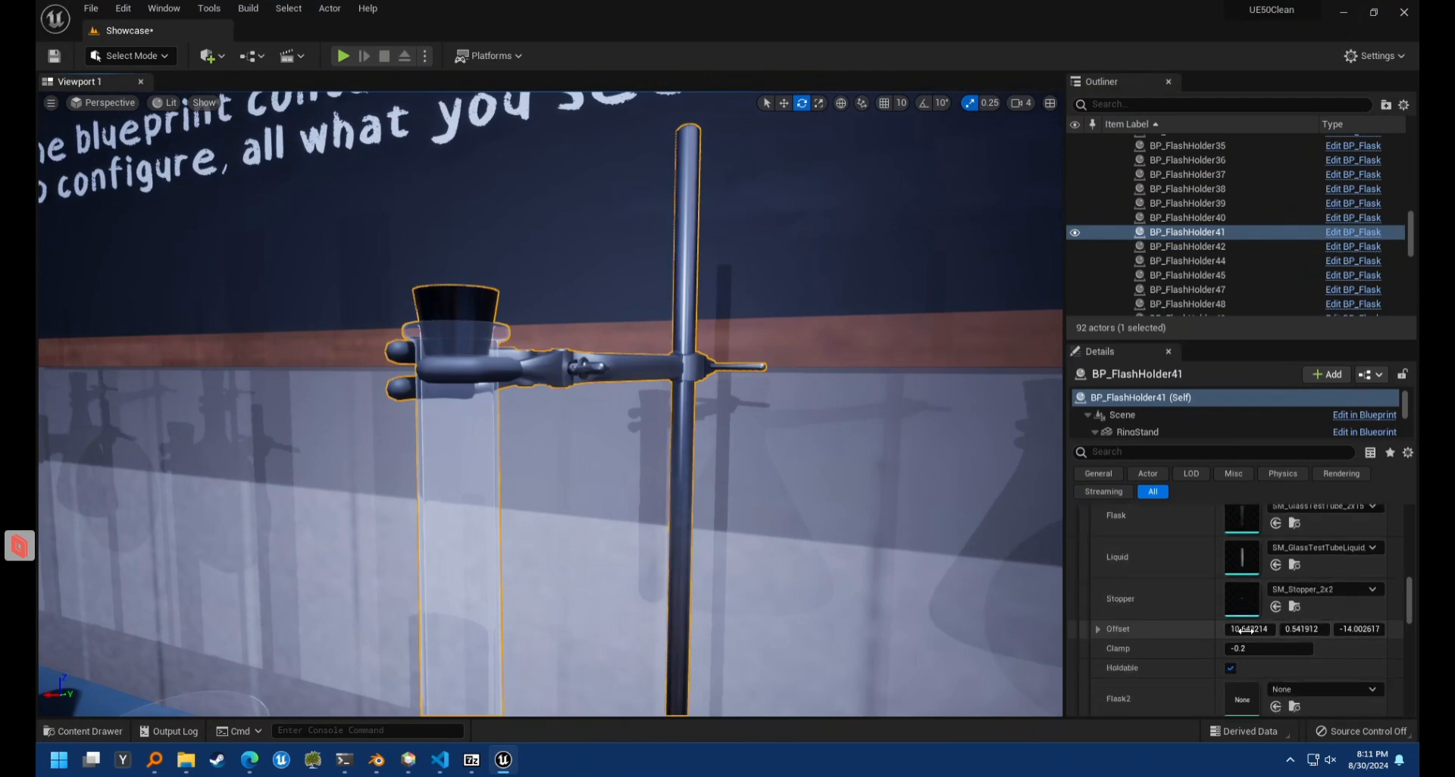
type("1")
key("Return")
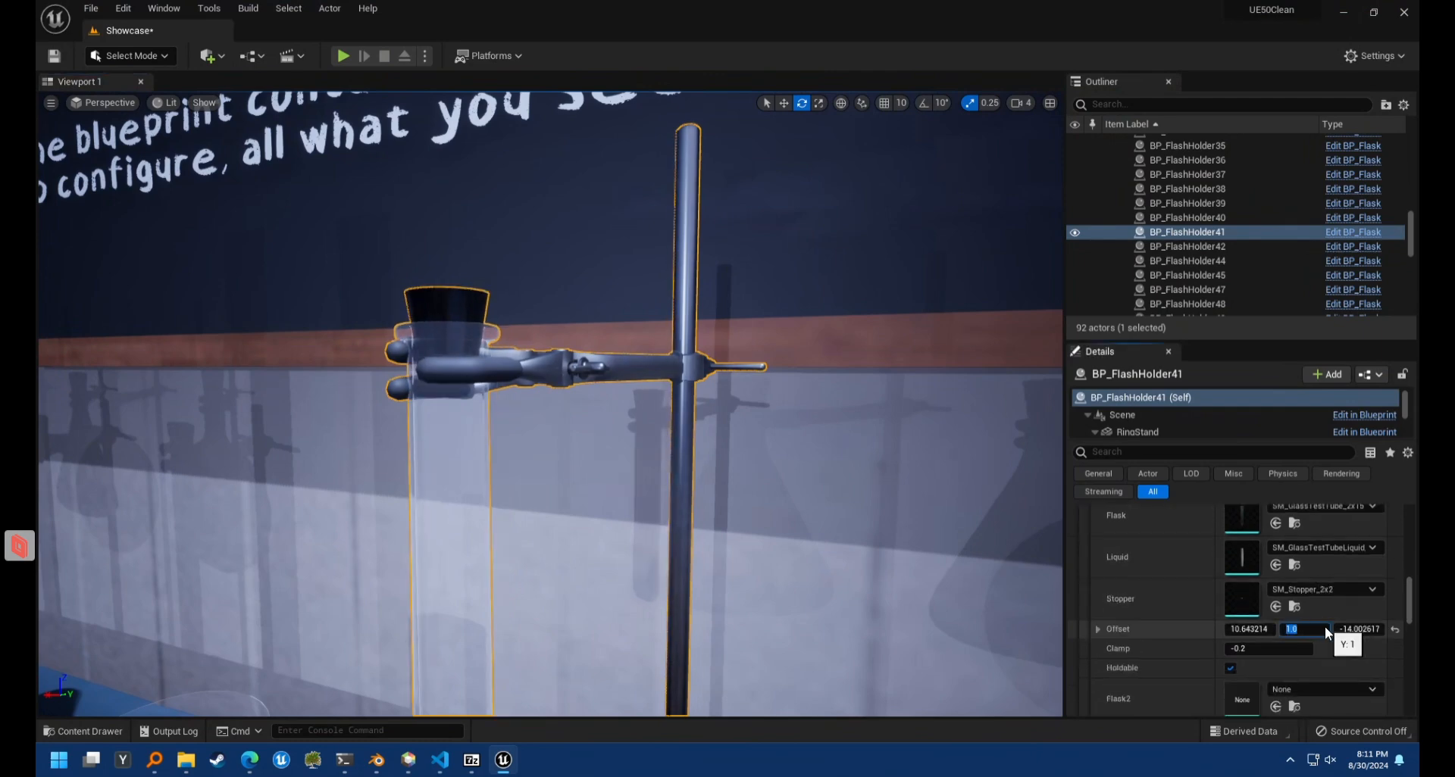
right_click_drag(749, 476, 572, 572)
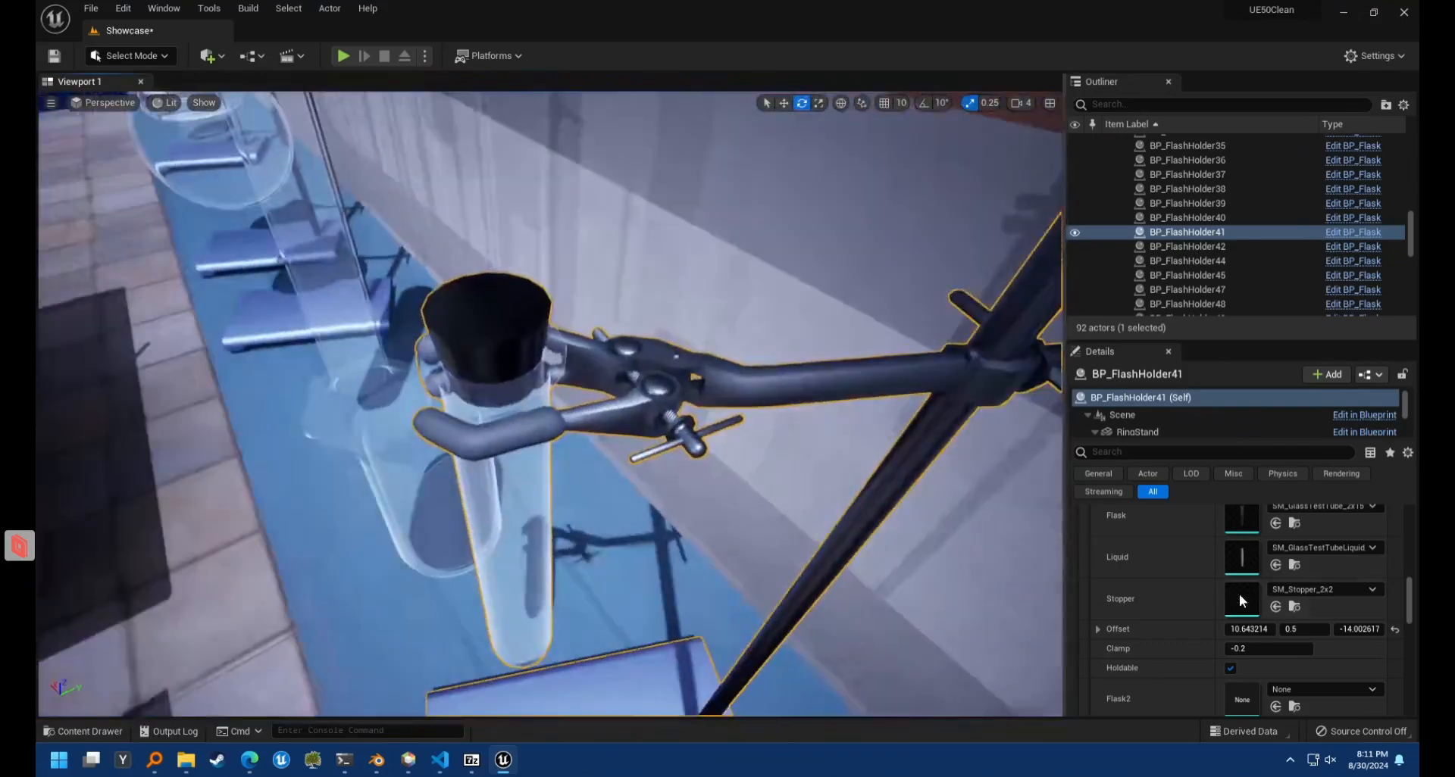
Set the Index 0 Clamp value to -0.088 to adjust how the clamp grips the test tube
mouse_move(1261, 648)
left_mouse_down()
mouse_move(1311, 649)
mouse_move(1288, 649)
left_mouse_up()
right_click_drag(758, 500, 769, 508)
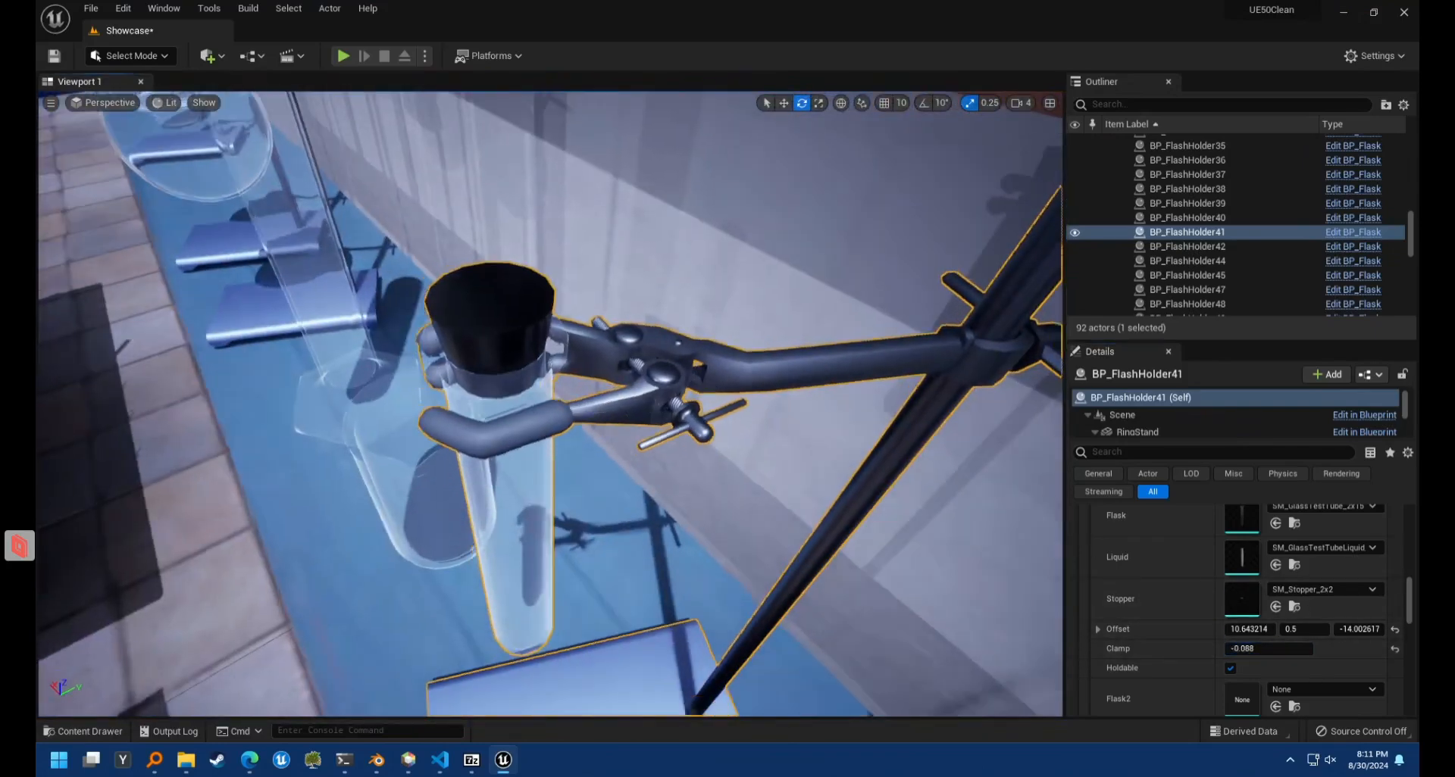
Toggle the Holdable option of Index 0 off and back on to compare the test tube with and without its stand
right_click_drag(784, 330, 635, 338)
left_click(1231, 672)
left_click(1231, 672)
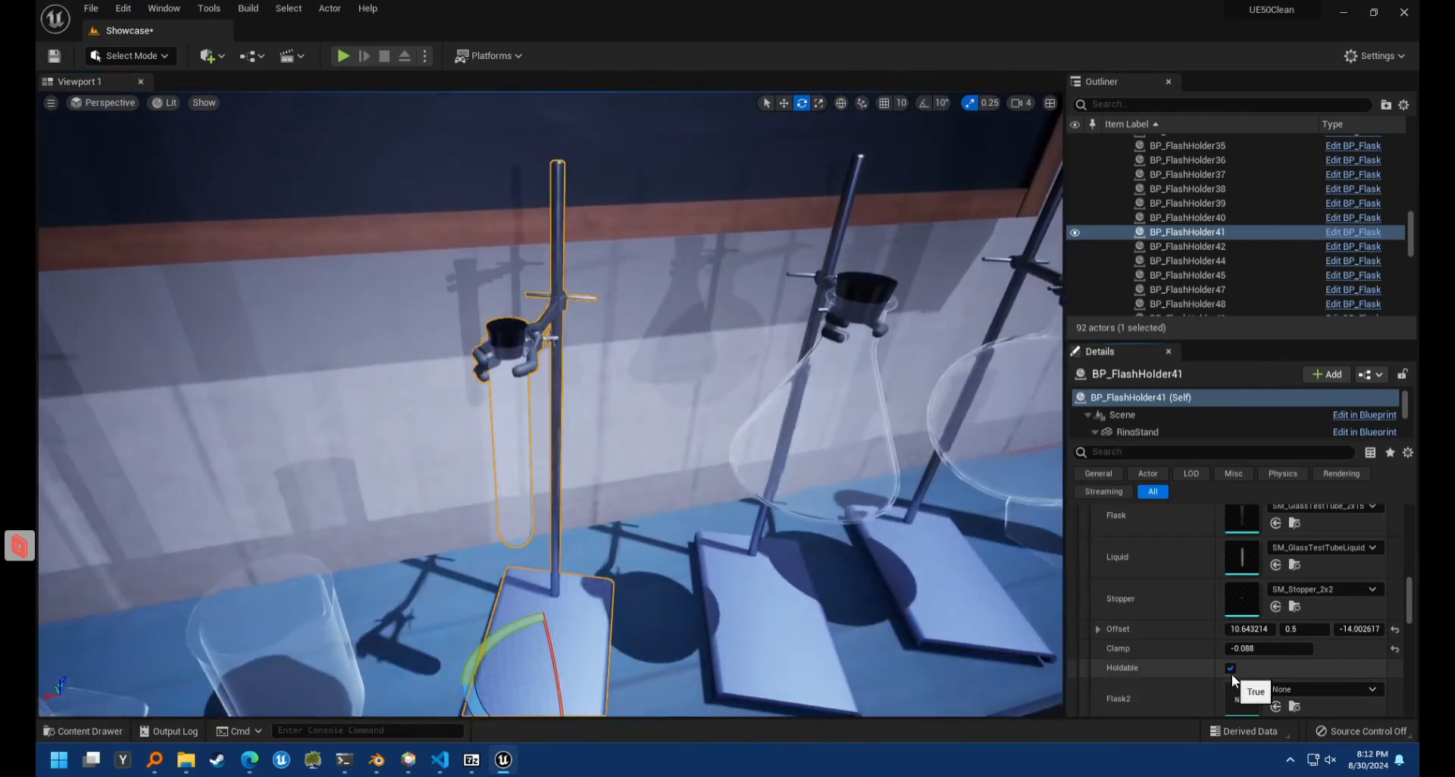
left_click(1231, 672)
right_click(699, 523)
left_click(523, 562)
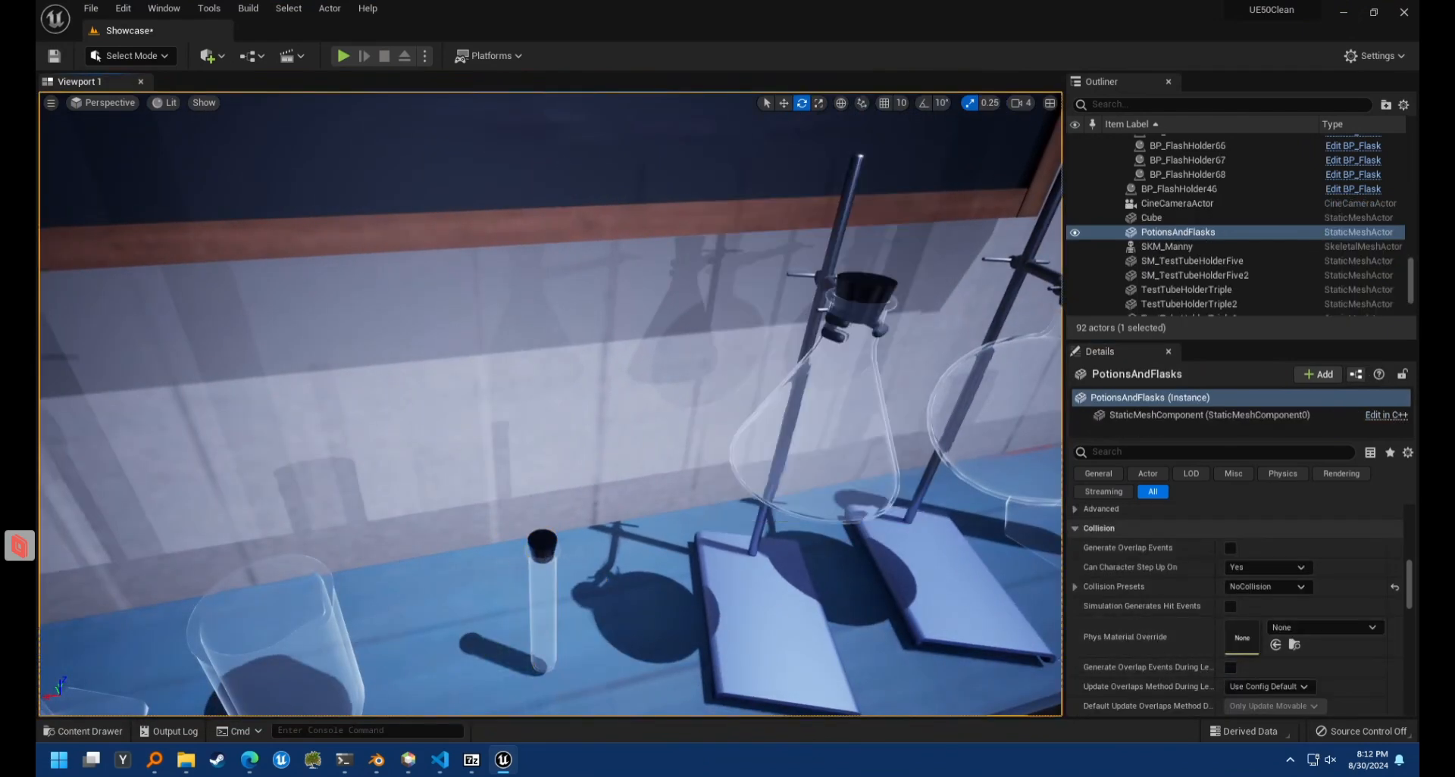
left_click(1233, 669)
Change the selected test tube's Flask Type to the beaker defined at Index 5
scroll(1230, 583, "down", 10)
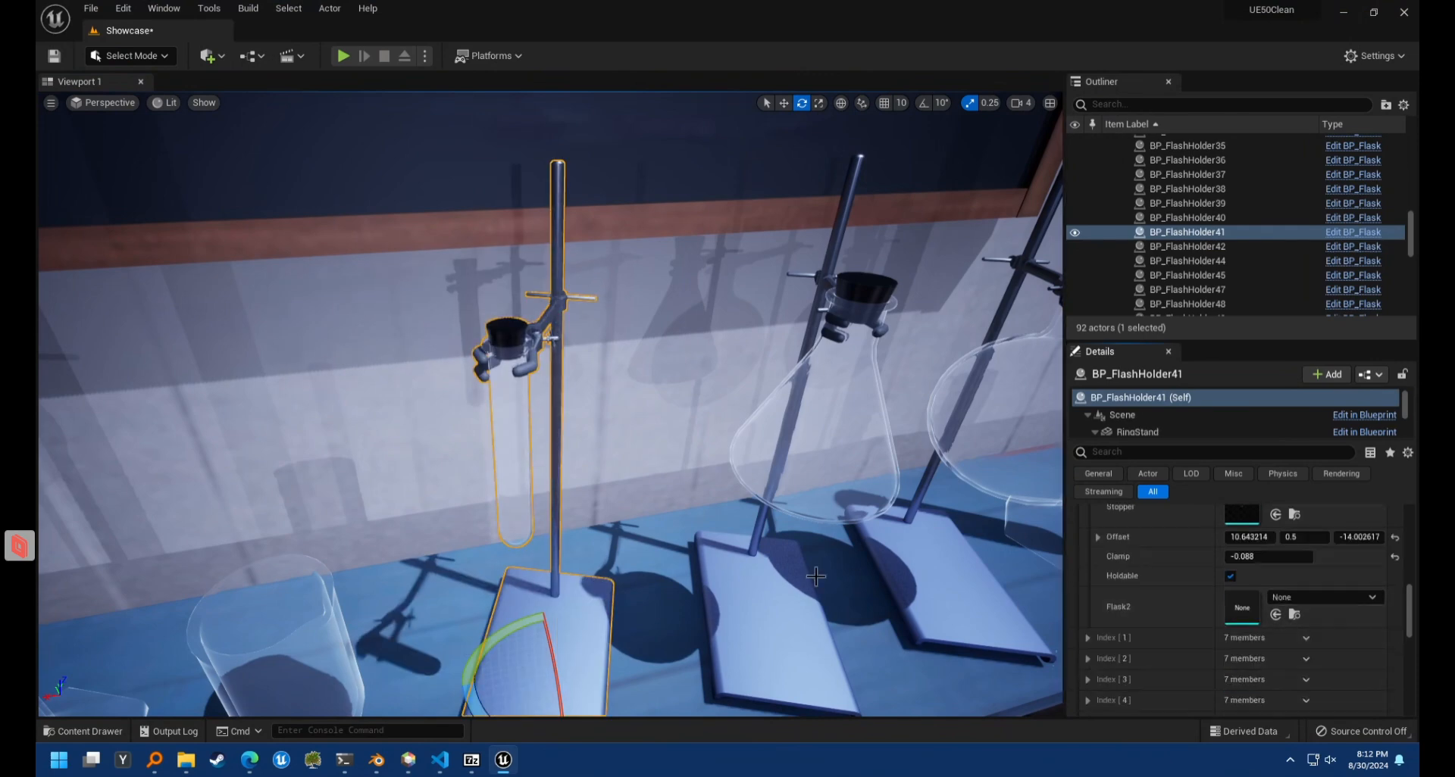
scroll(1268, 592, "up", 2)
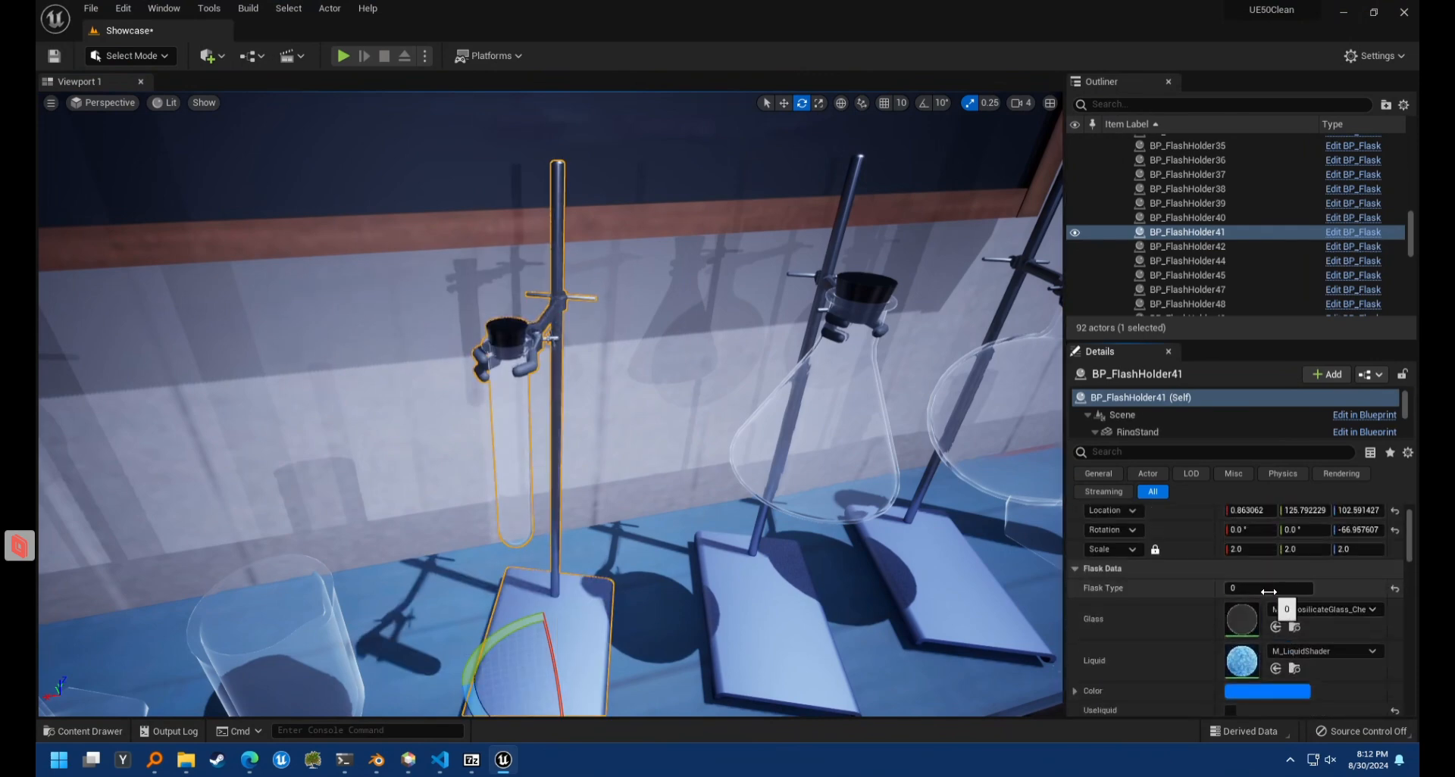
key("Return")
right_click_drag(940, 515, 852, 564)
Expand Index 5 in the Flasks array and examine the beaker's meshes, Offset, Clamp and Holdable settings
scroll(1320, 649, "down", 5)
scroll(1315, 637, "down", 5)
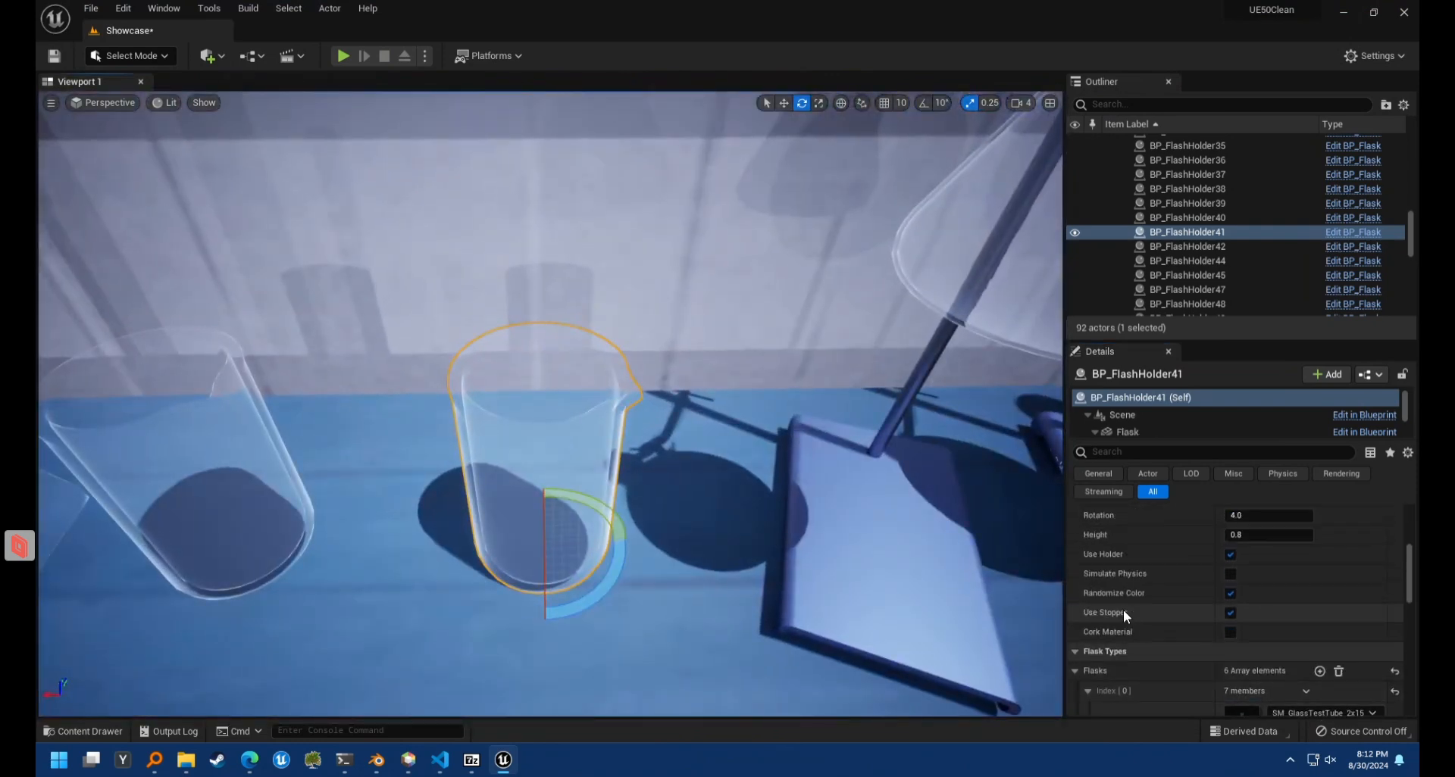
scroll(1182, 619, "down", 5)
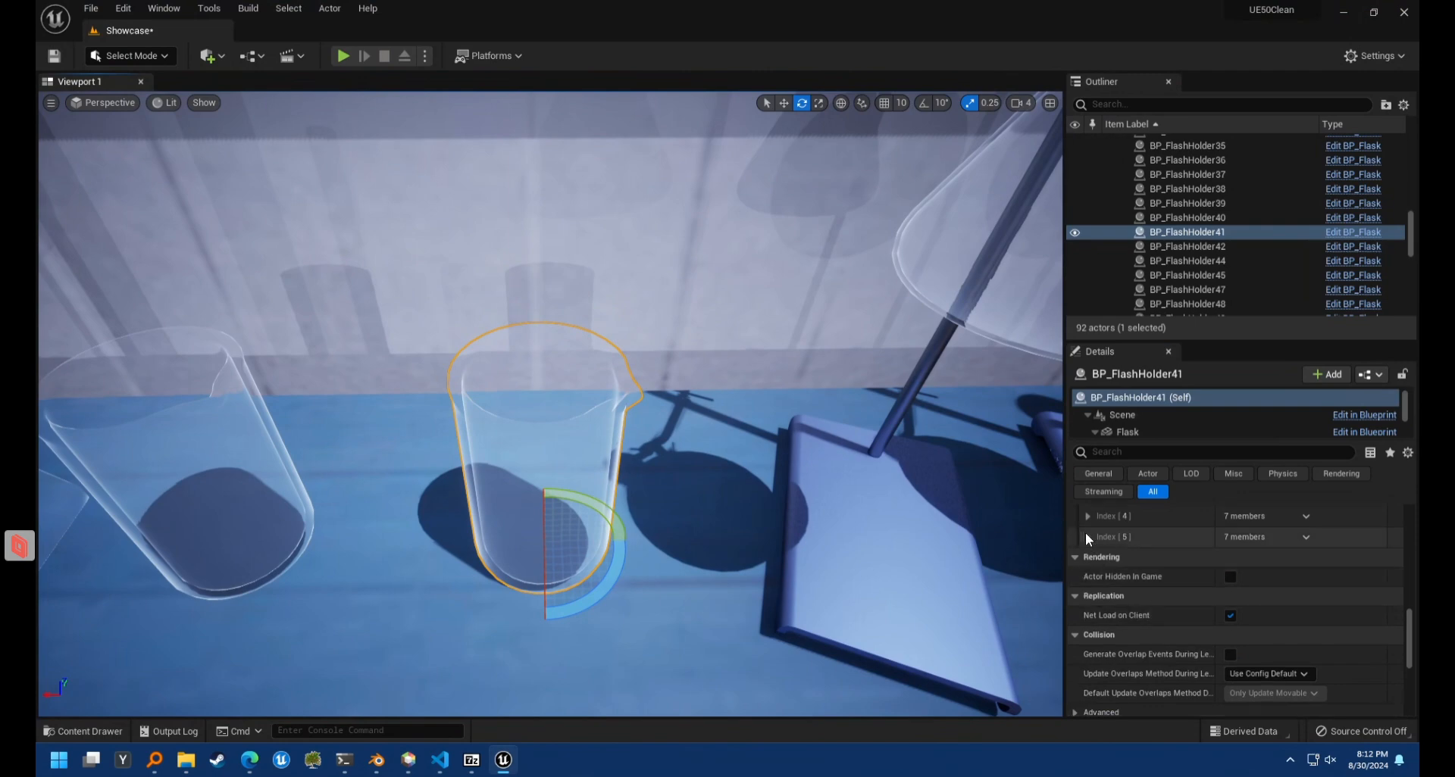
left_click(1087, 536)
scroll(1167, 598, "down", 3)
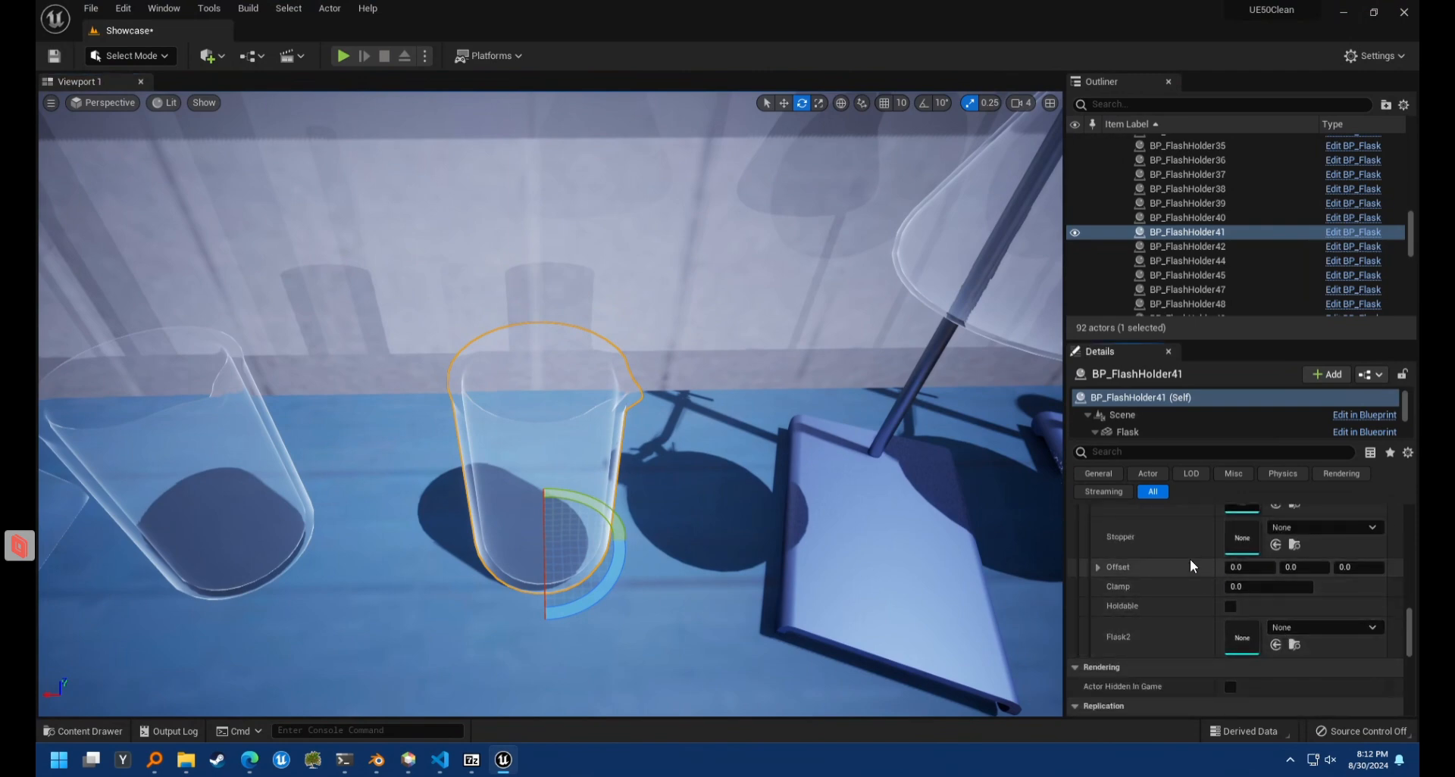
left_click(1230, 607)
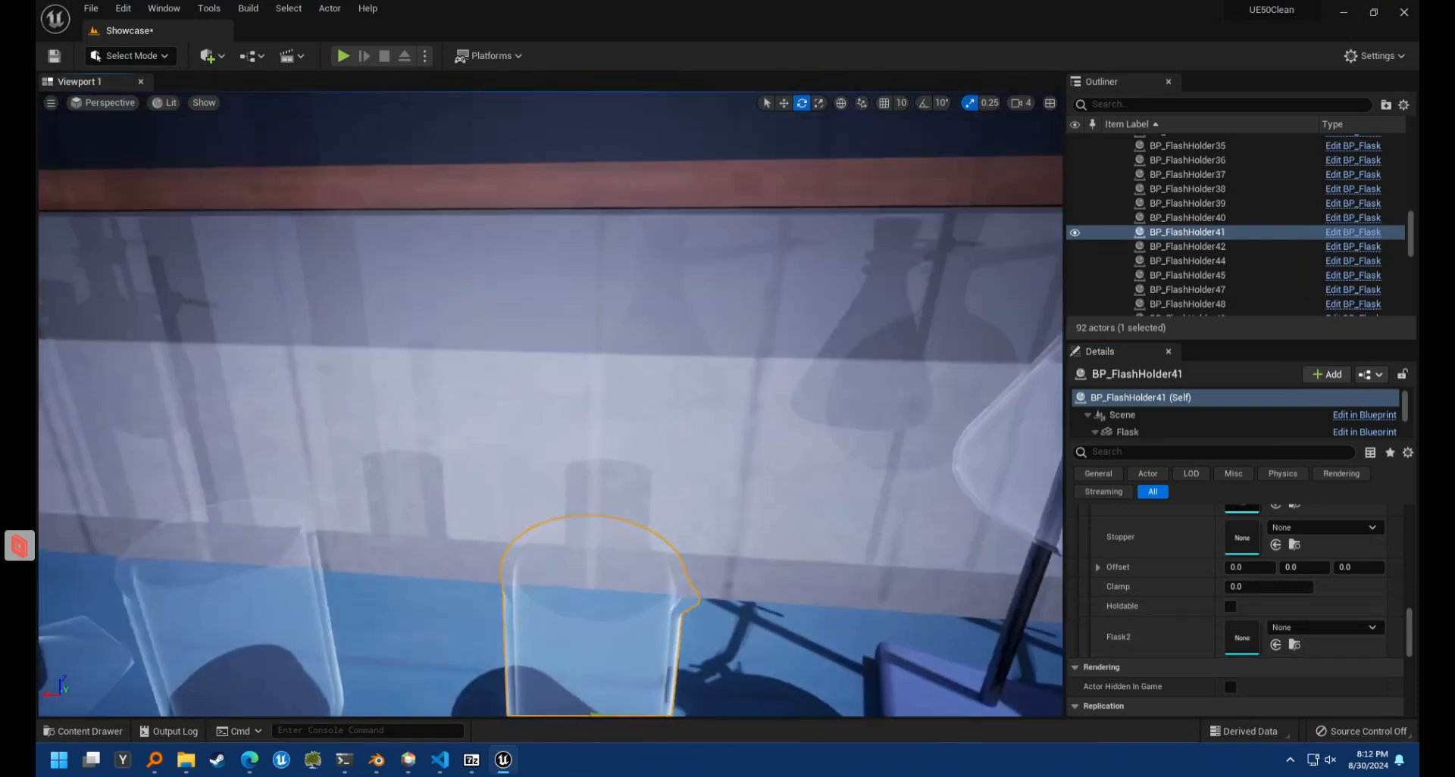
scroll(1243, 621, "up", 4)
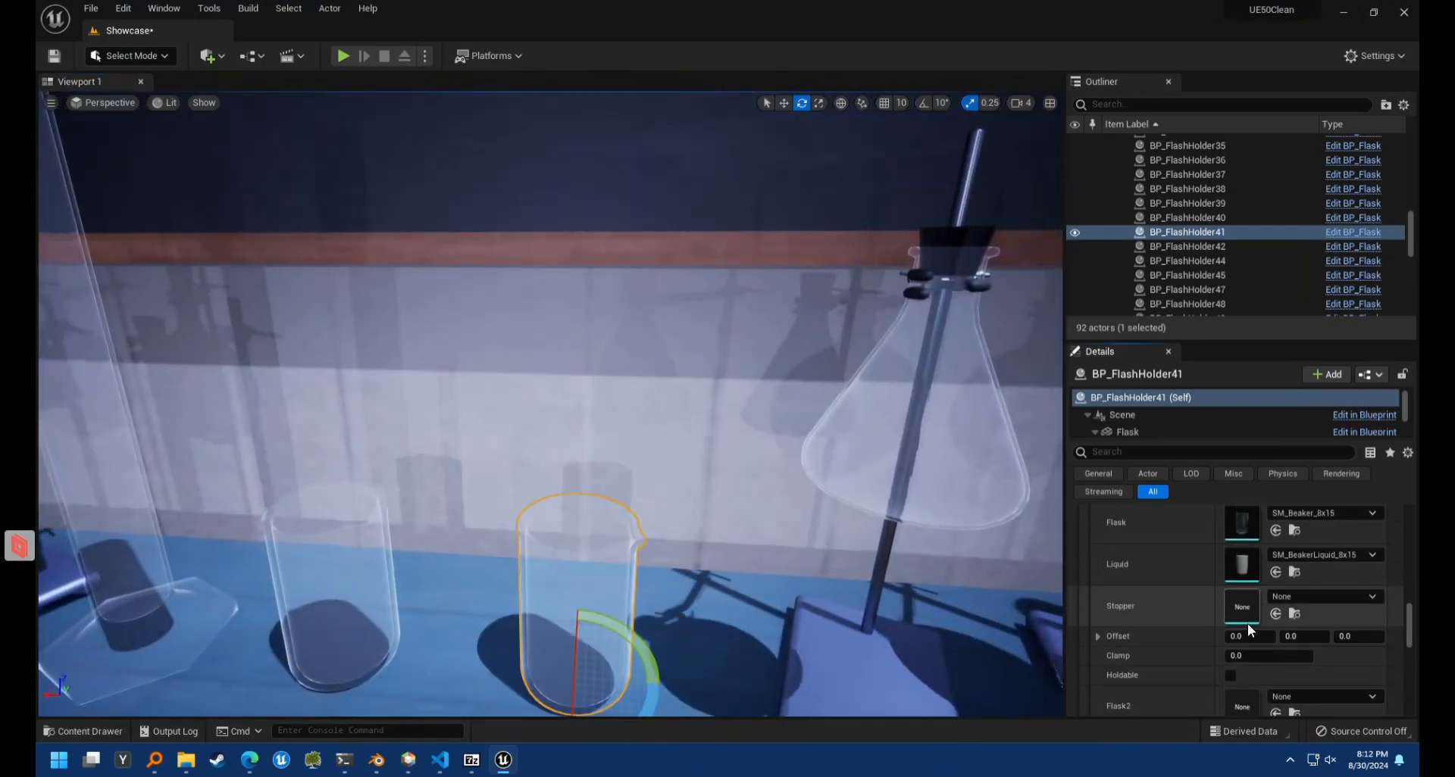
scroll(1179, 613, "up", 4)
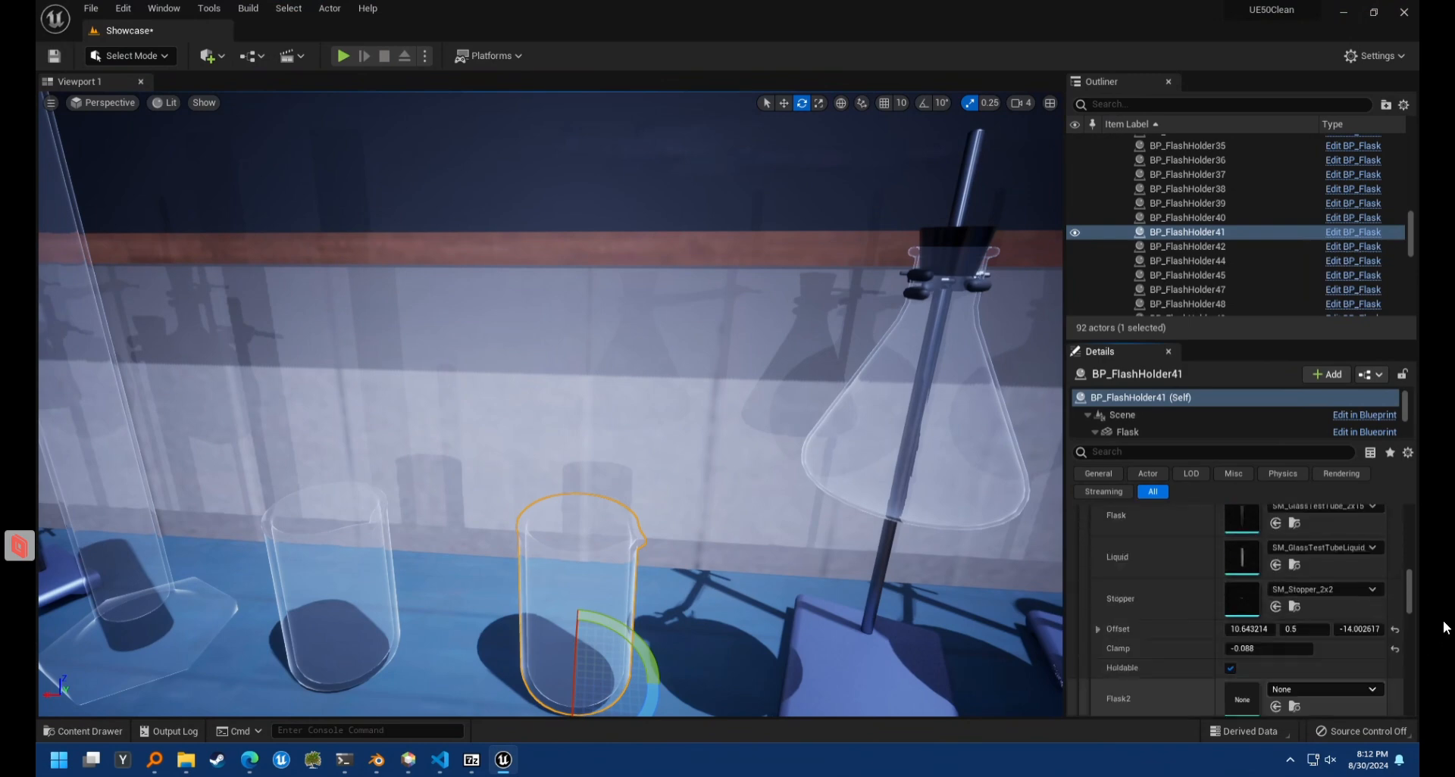
Set the selected flask's Flask Type to 4 for the graduated cylinder
left_click_drag(1409, 586, 1409, 513)
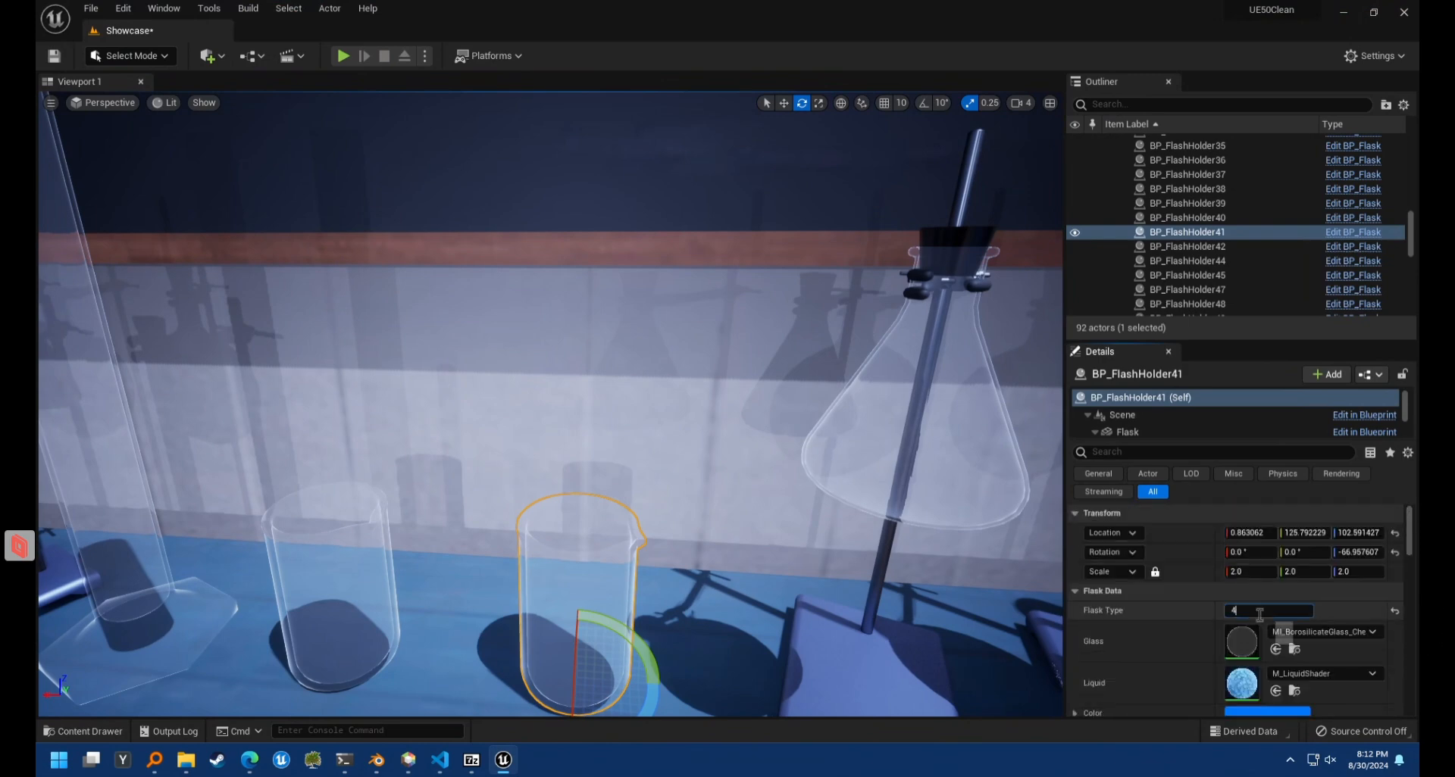
key("Return")
mouse_move(831, 507)
right_mouse_down()
mouse_move(841, 444)
mouse_move(844, 502)
right_mouse_up()
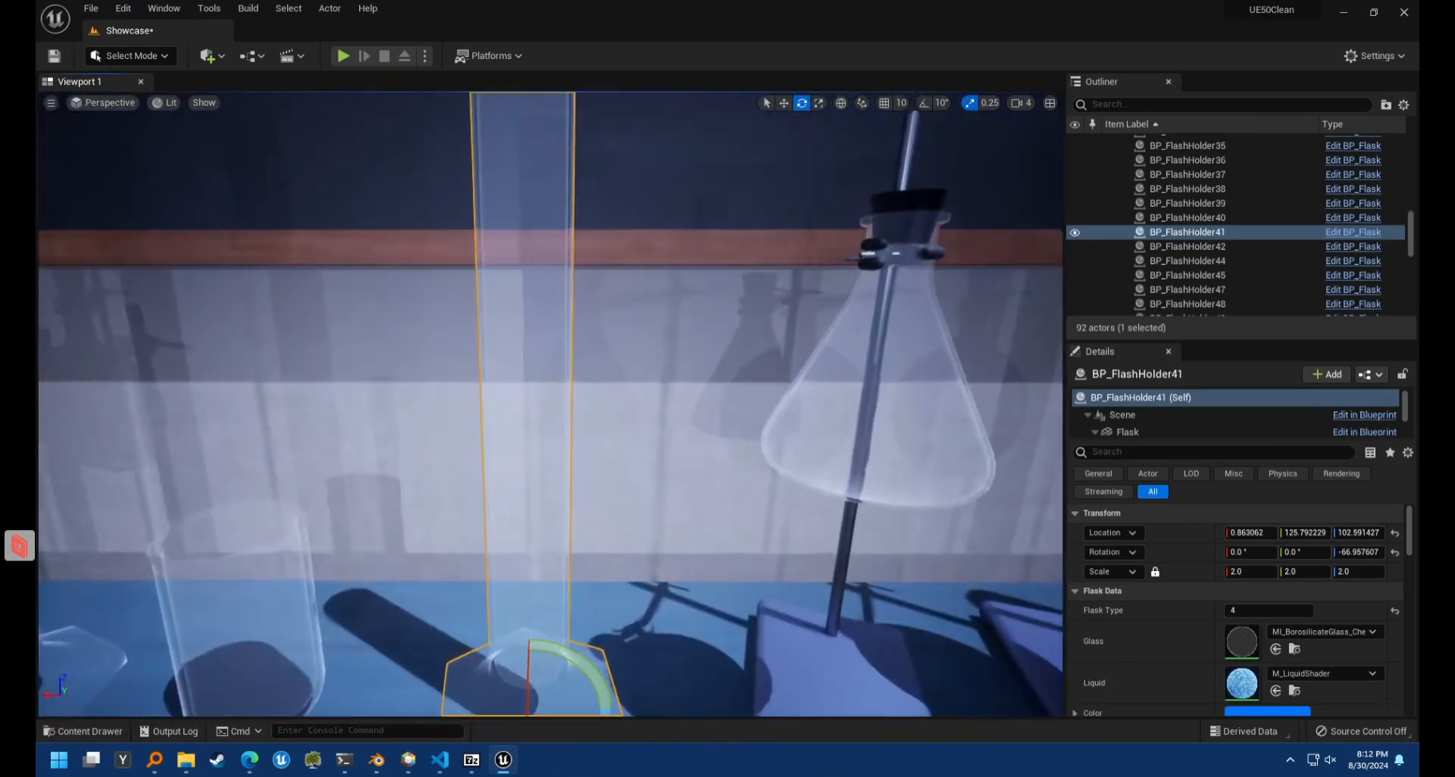
Review the selected flask's holder, physics and stopper options and Index 0 settings, and survey the glassware showcase around the blackboards
scroll(1338, 580, "down", 5)
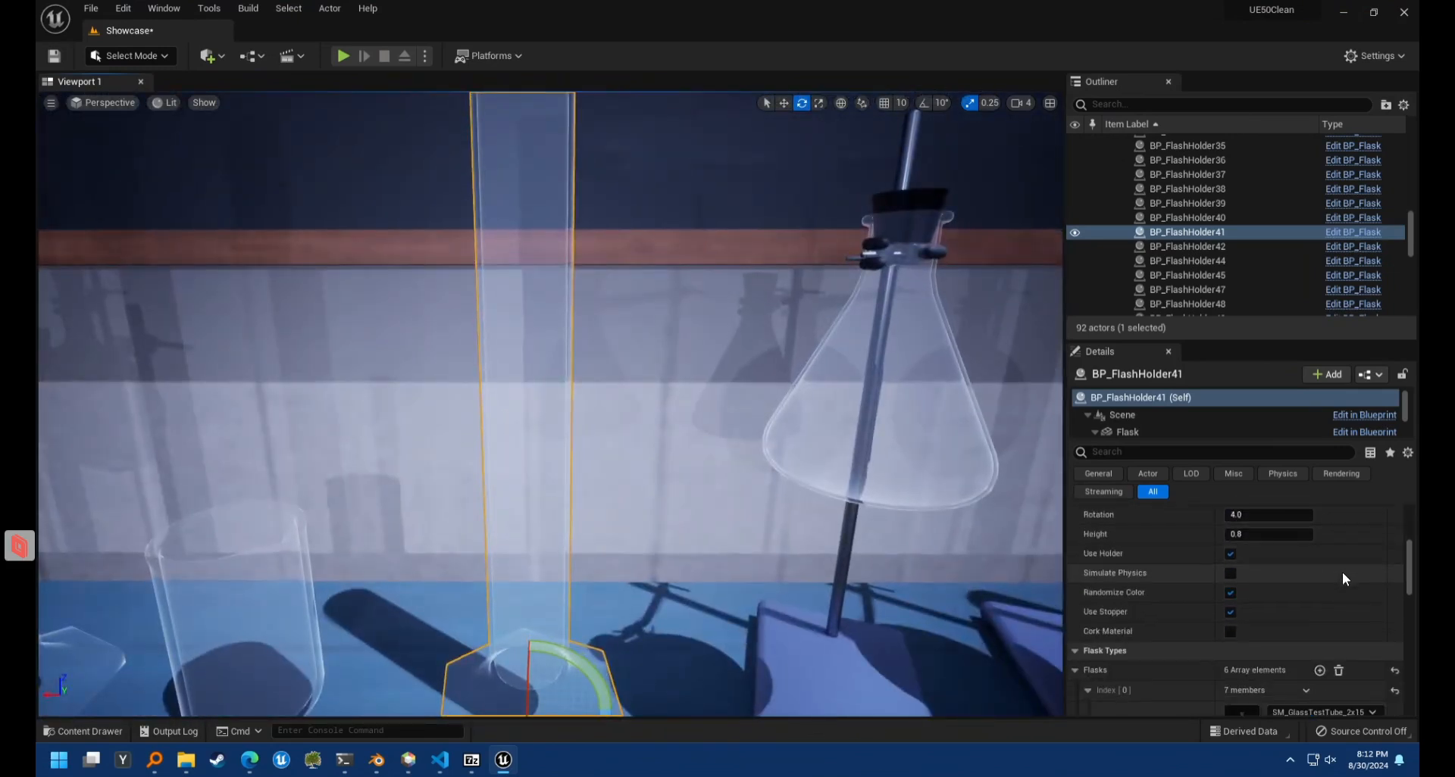
scroll(1340, 573, "down", 6)
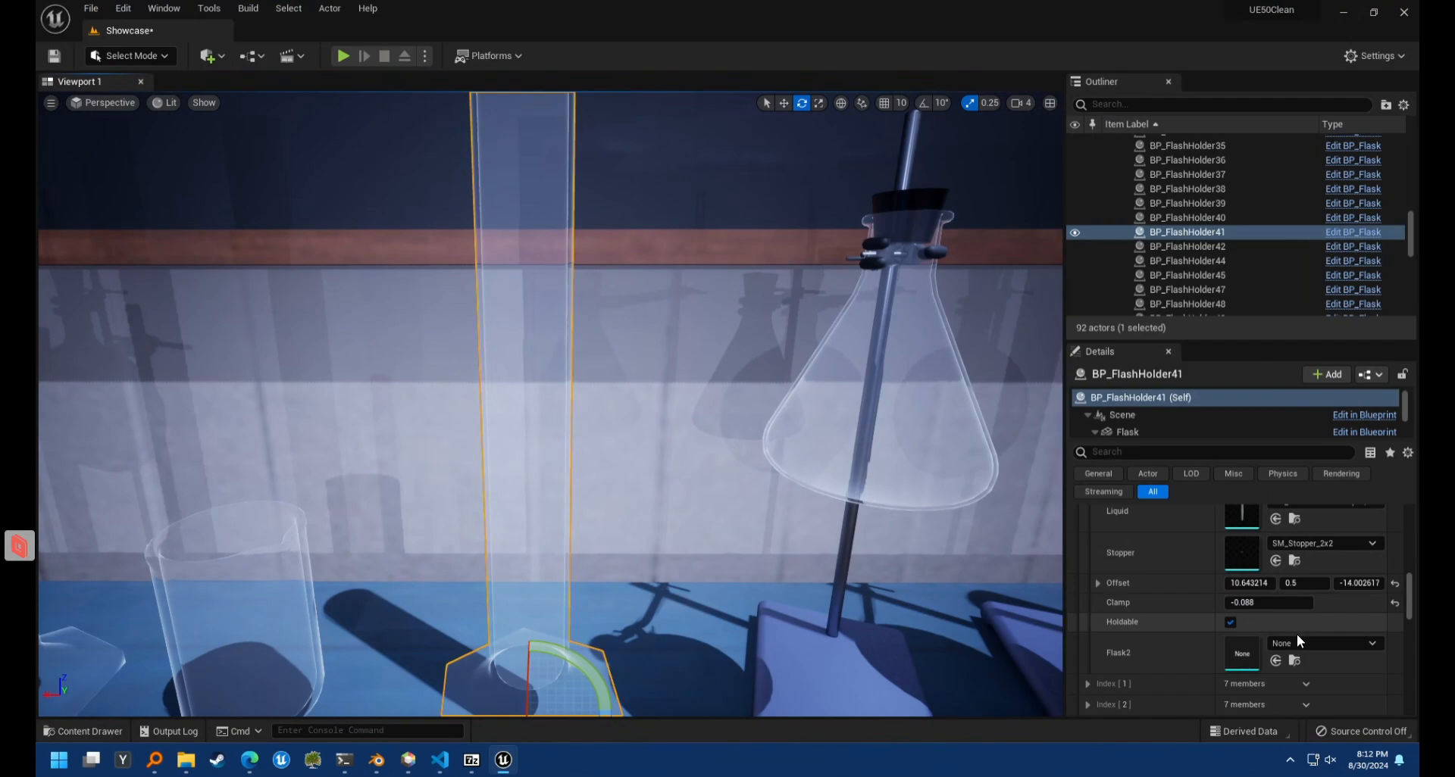
scroll(1298, 649, "up", 2)
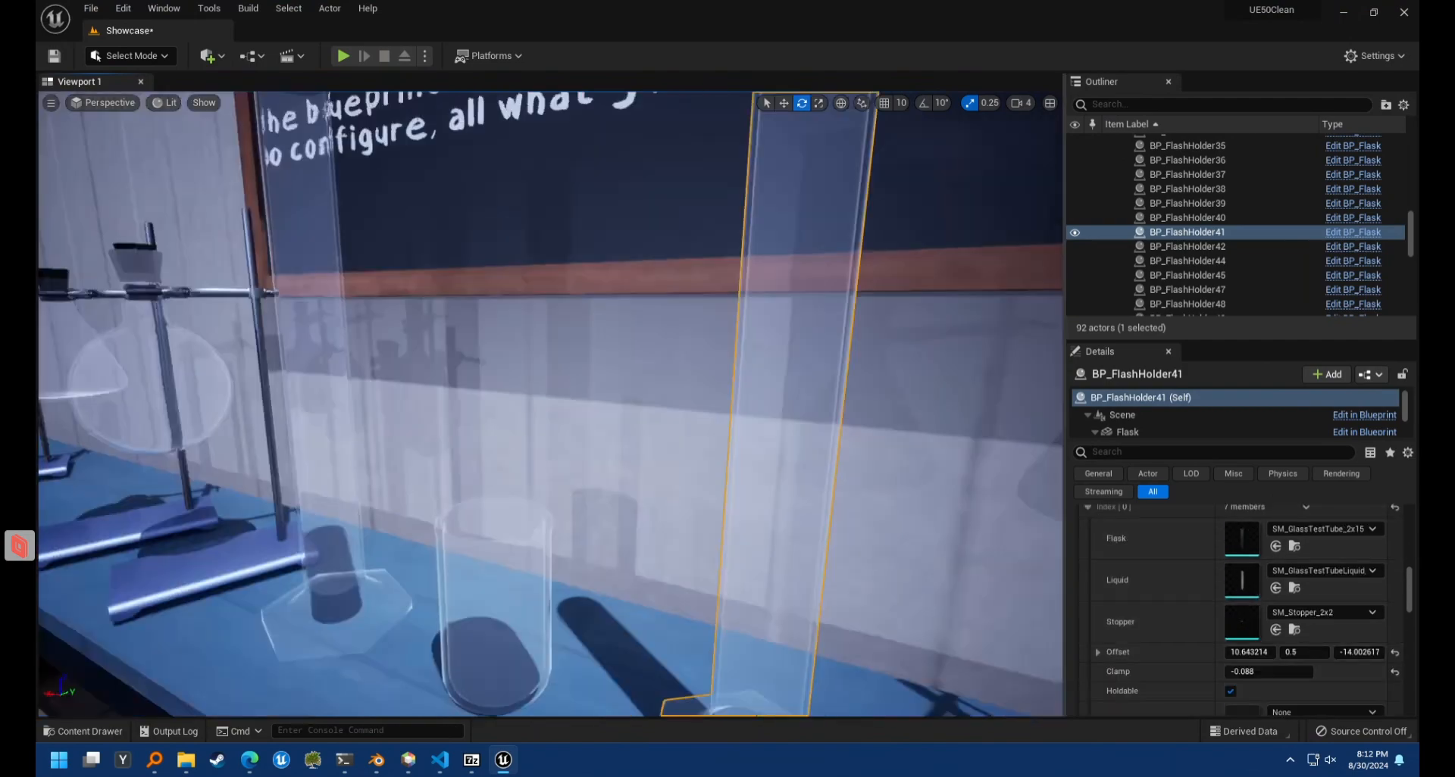
right_click_drag(550, 404, 500, 390)
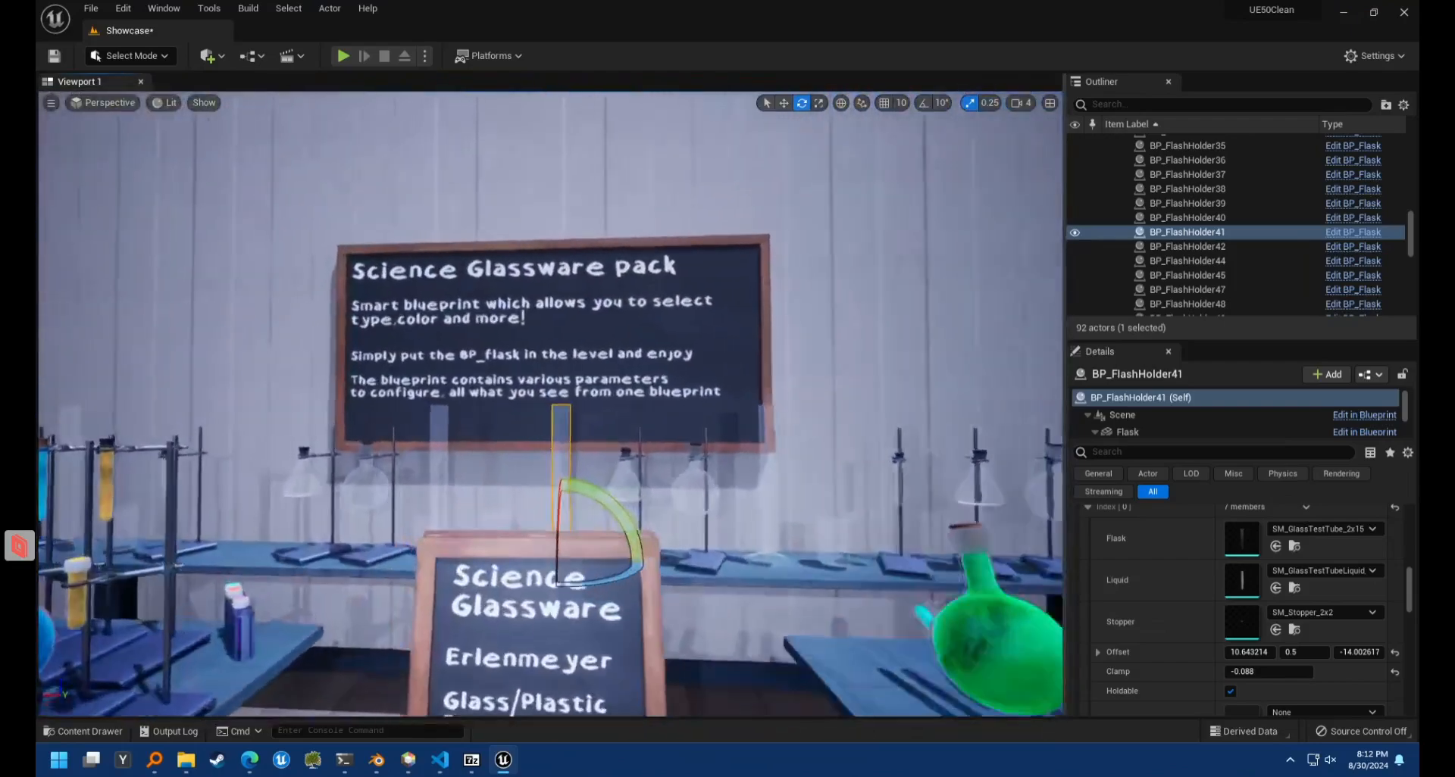
mouse_move(341, 218)
right_mouse_down()
mouse_move(334, 261)
mouse_move(341, 218)
right_mouse_up()
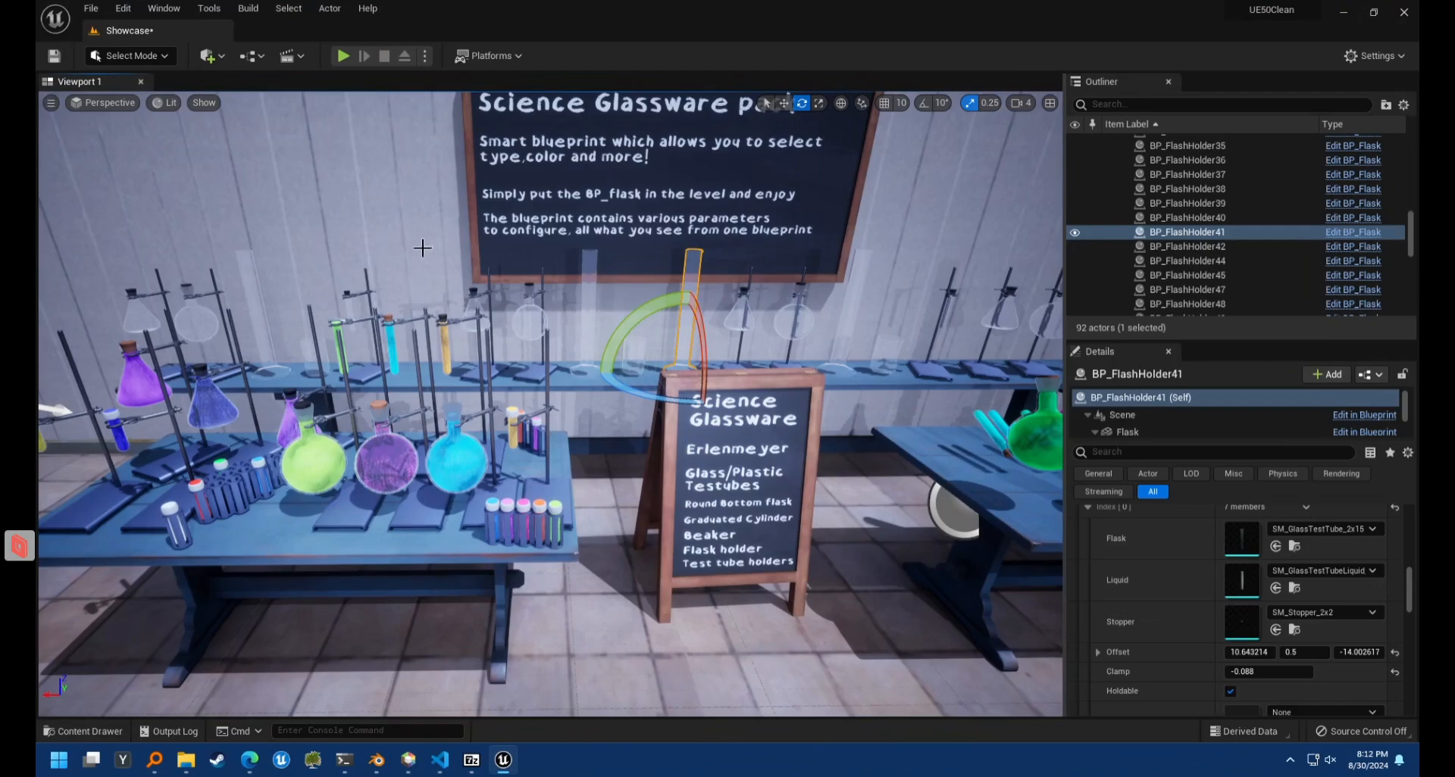
left_click(123, 8)
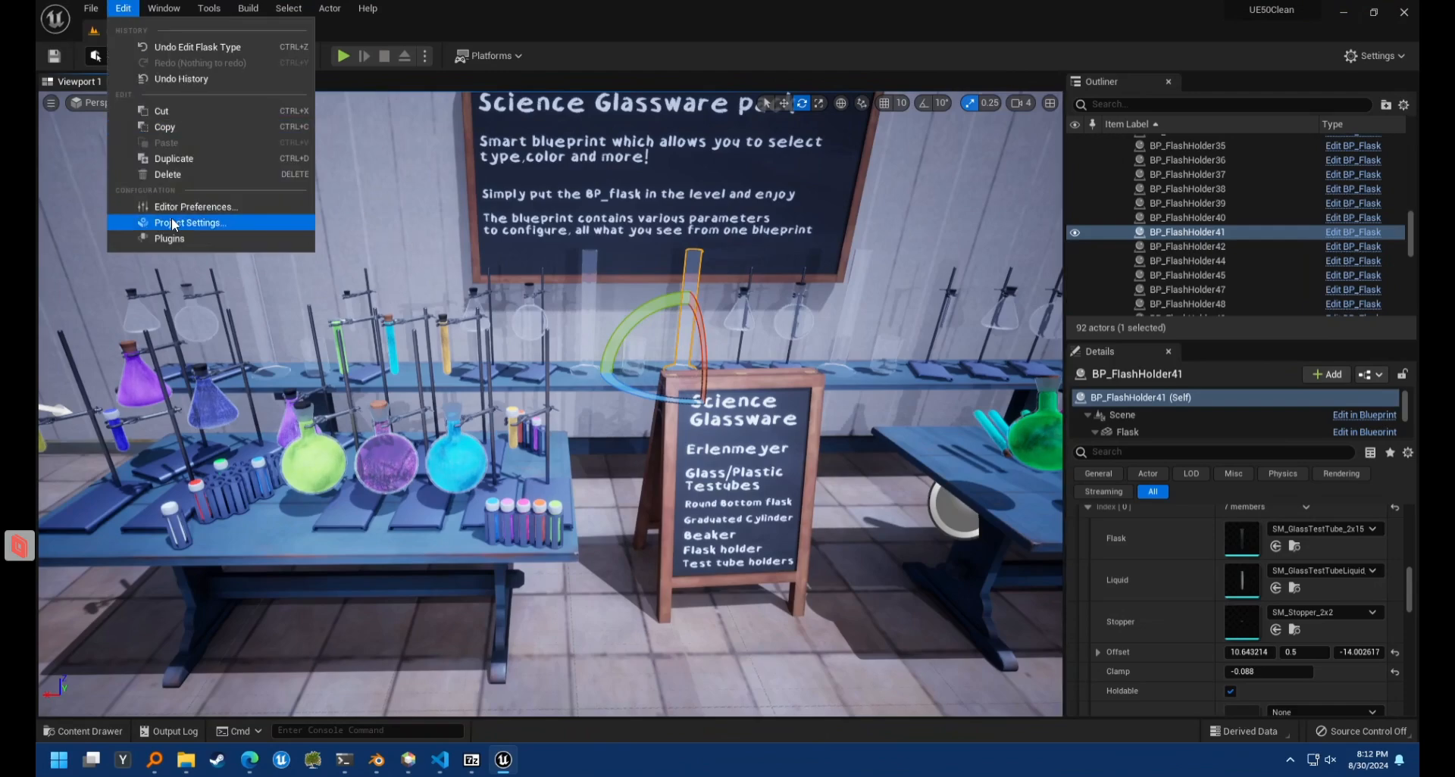
left_click(178, 238)
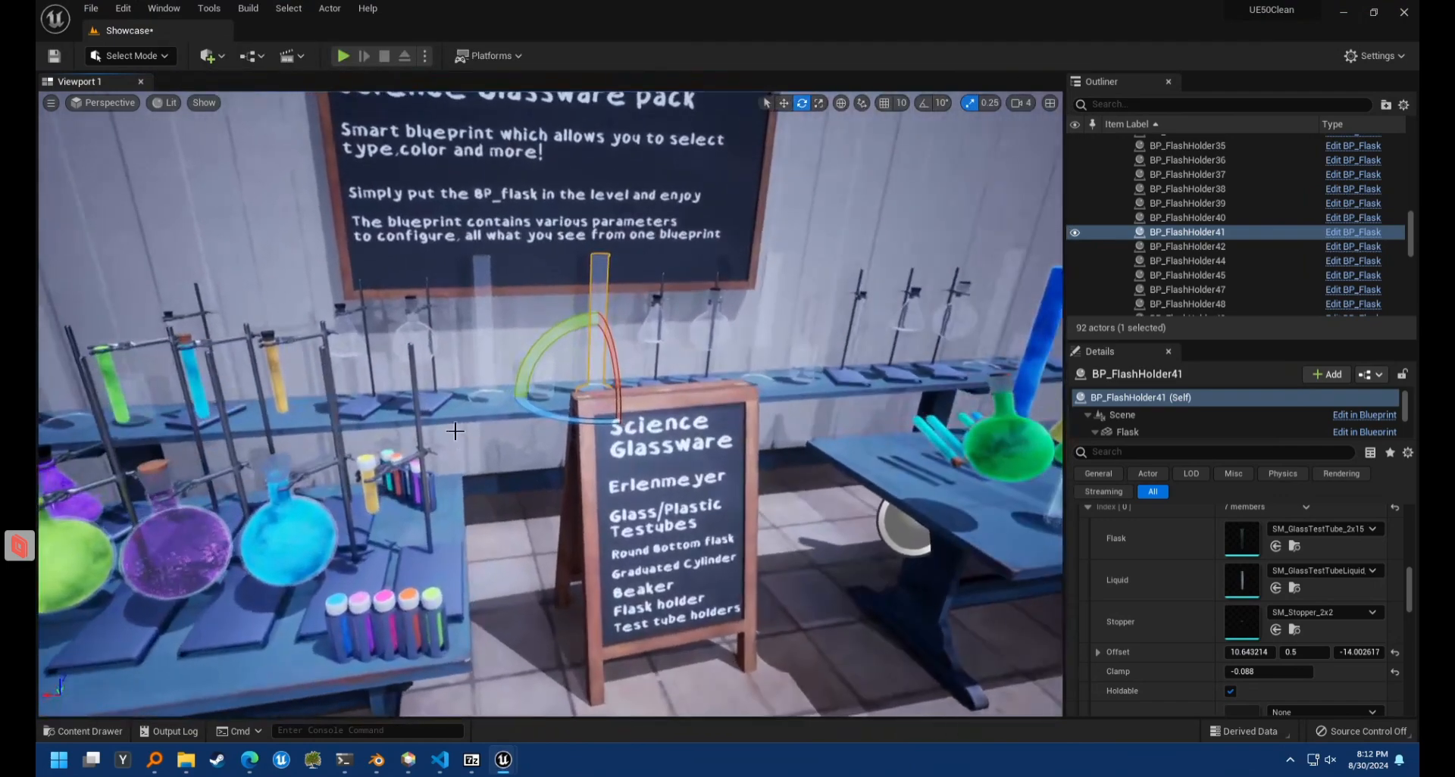
right_click_drag(455, 431, 363, 454)
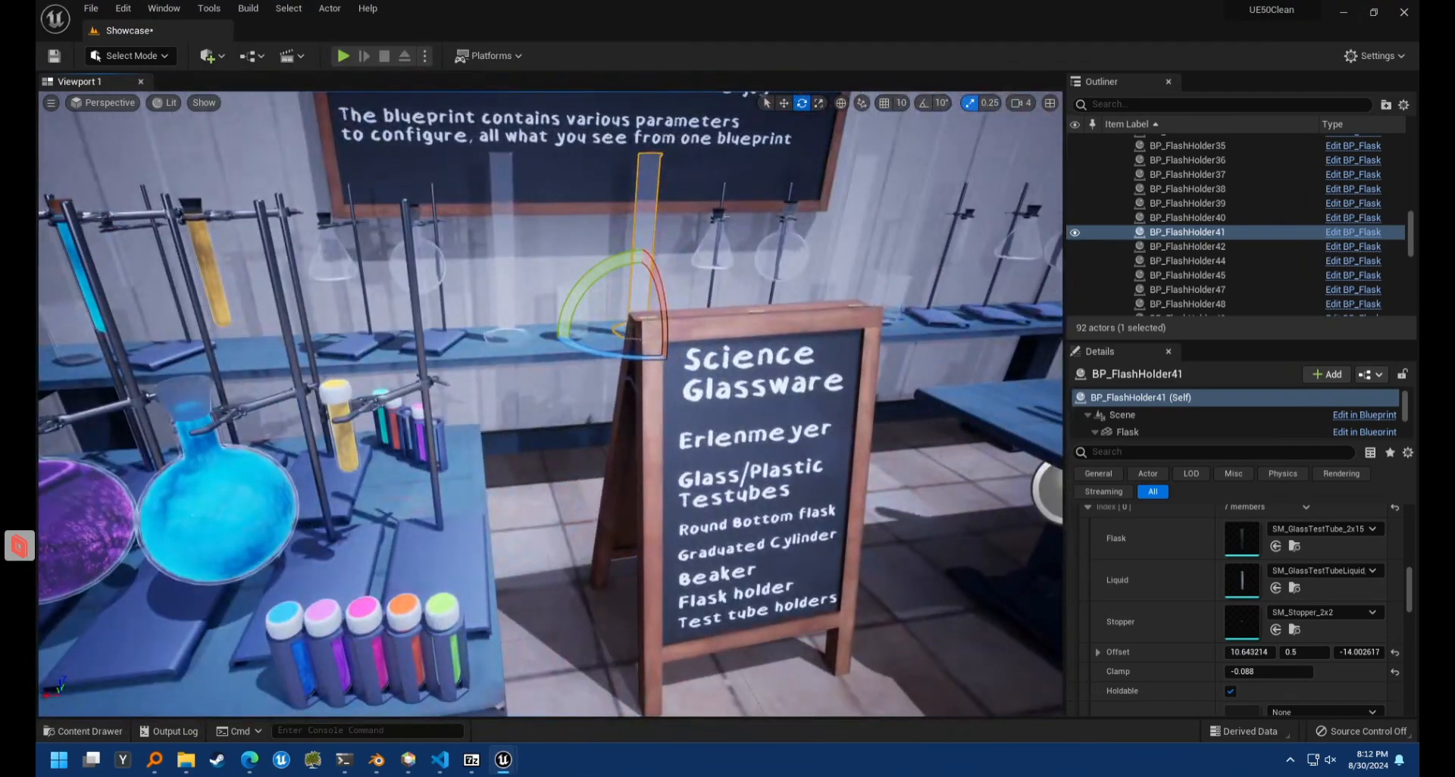